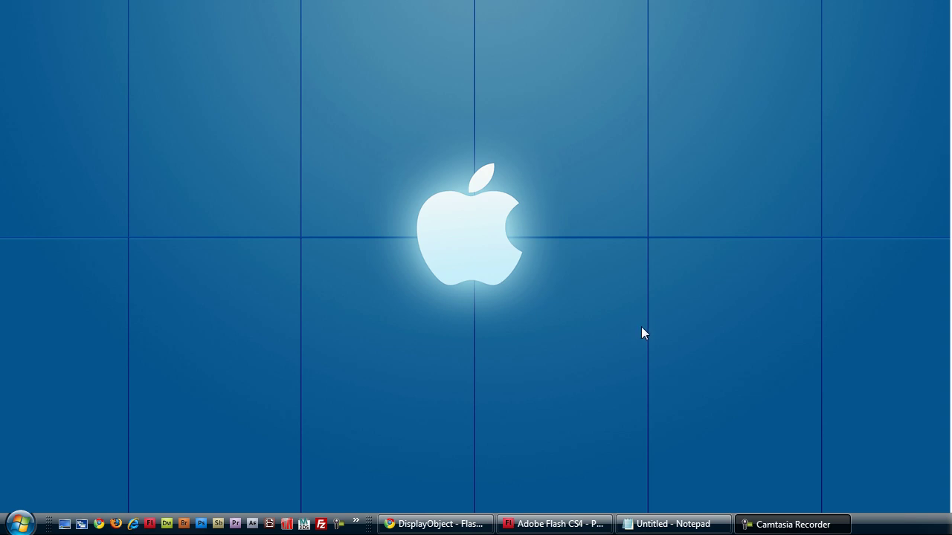
Switch to Adobe Flash and paint several blue platforms and a wall inside the Boundaries symbol with the Brush tool
click(550, 523)
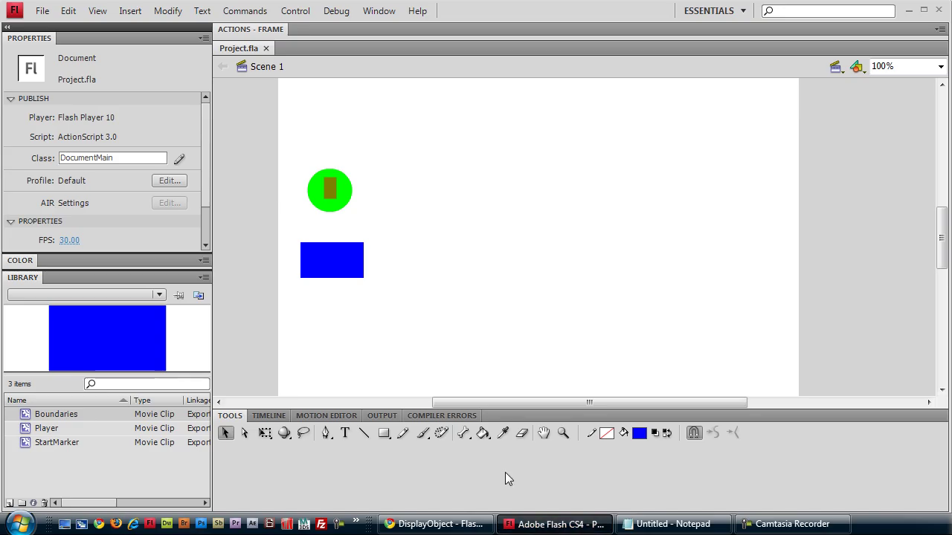
double_click(338, 256)
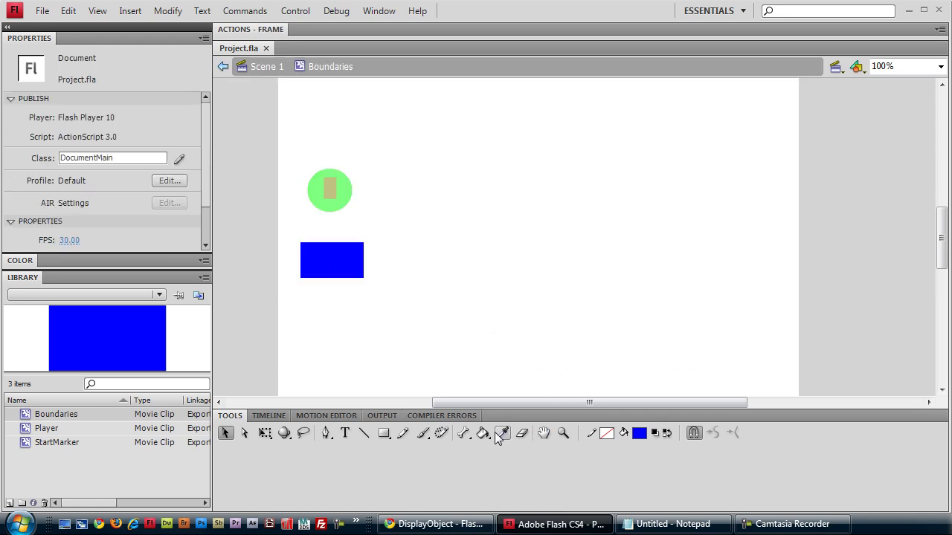
click(421, 433)
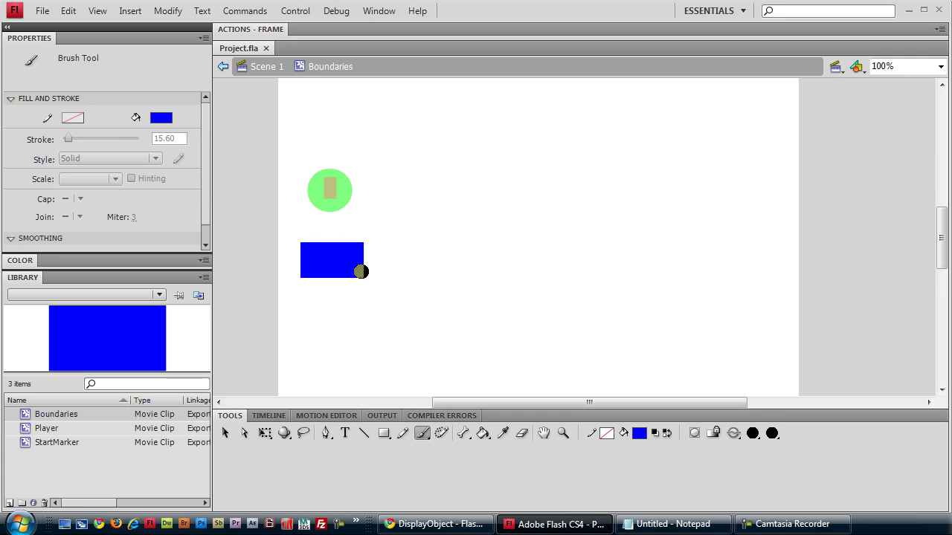
mouse_move(362, 303)
mouse_down()
mouse_move(434, 304)
mouse_move(352, 312)
mouse_move(443, 318)
mouse_up()
mouse_move(448, 262)
mouse_down()
mouse_move(526, 257)
mouse_move(440, 273)
mouse_up()
mouse_move(550, 214)
mouse_down()
mouse_move(565, 202)
mouse_move(658, 196)
mouse_move(558, 208)
mouse_move(650, 200)
mouse_move(669, 174)
mouse_move(667, 185)
mouse_move(716, 157)
mouse_move(714, 167)
mouse_up()
drag(662, 406, 710, 406)
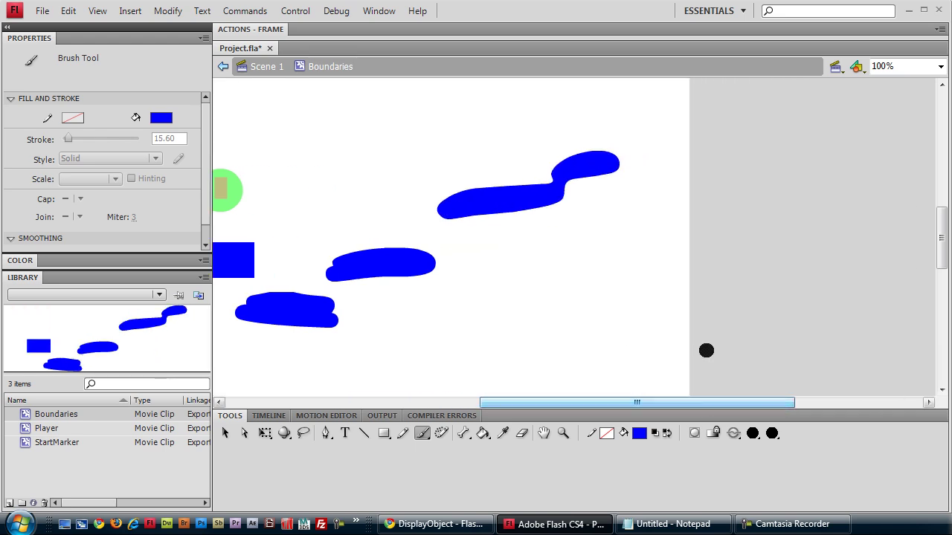
mouse_move(694, 165)
mouse_down()
mouse_move(700, 295)
mouse_move(587, 329)
mouse_move(709, 304)
mouse_move(572, 307)
mouse_move(684, 299)
mouse_move(479, 328)
mouse_move(520, 314)
mouse_up()
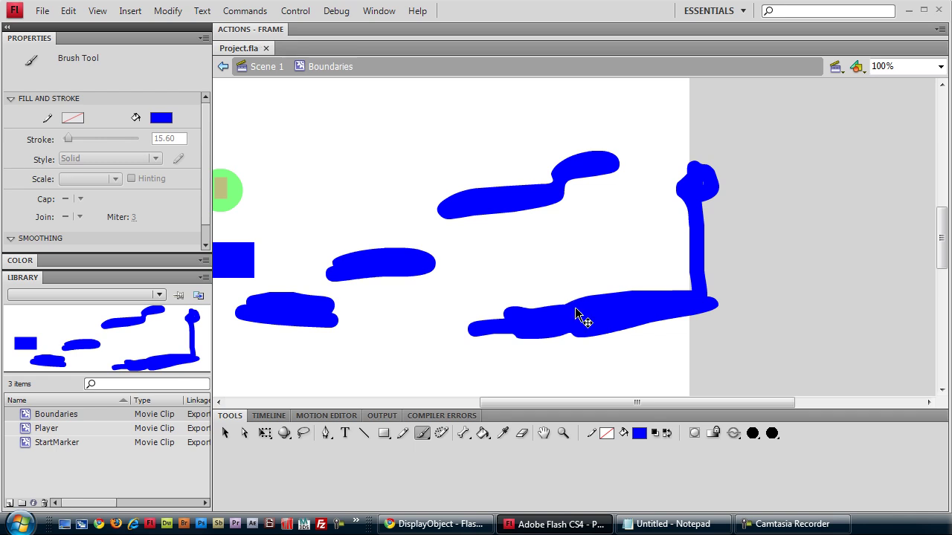
Test the movie, moving and jumping the player back and forth across the painted platforms, and close the test window
key(ctrl+Return)
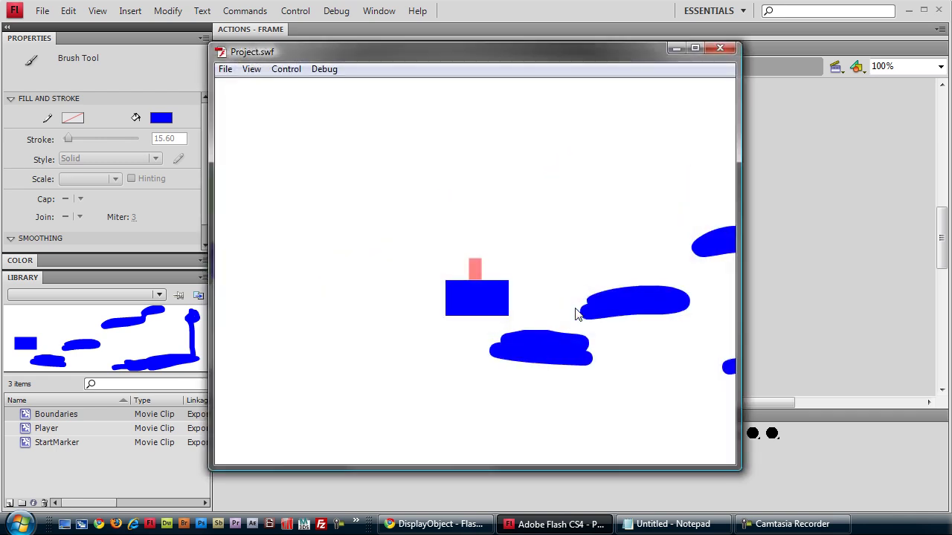
key(Right)
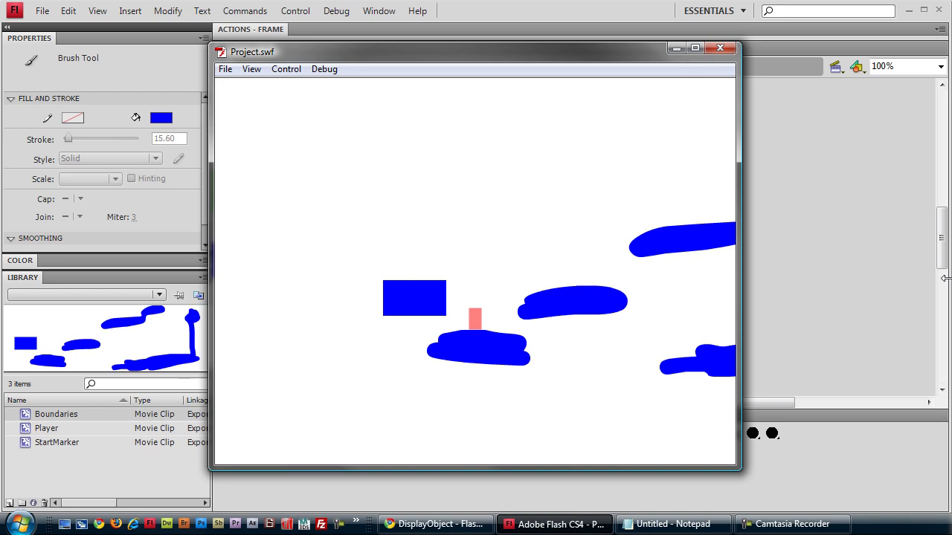
key(Up)
key(Up)
key(Right)
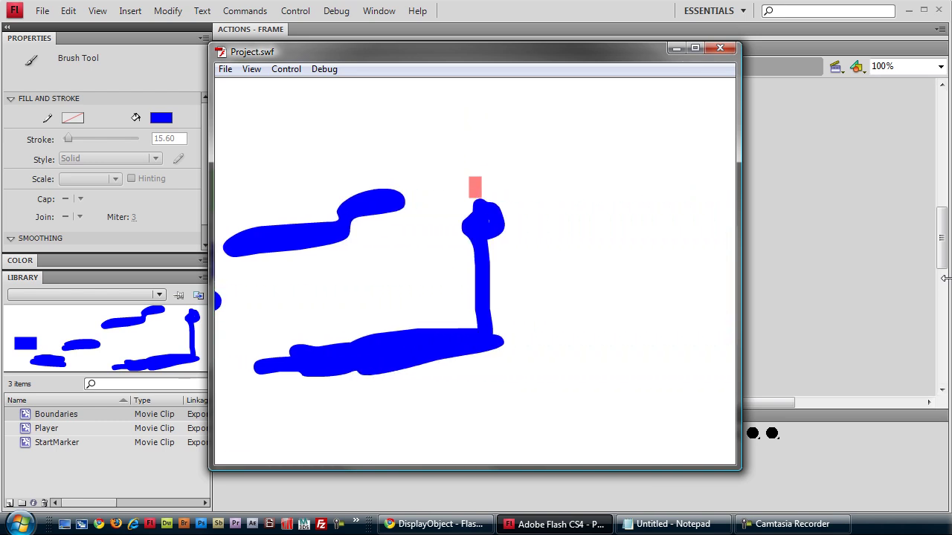
key(Left)
key(Up)
key(Right)
key(Up)
key(Up)
key(Left)
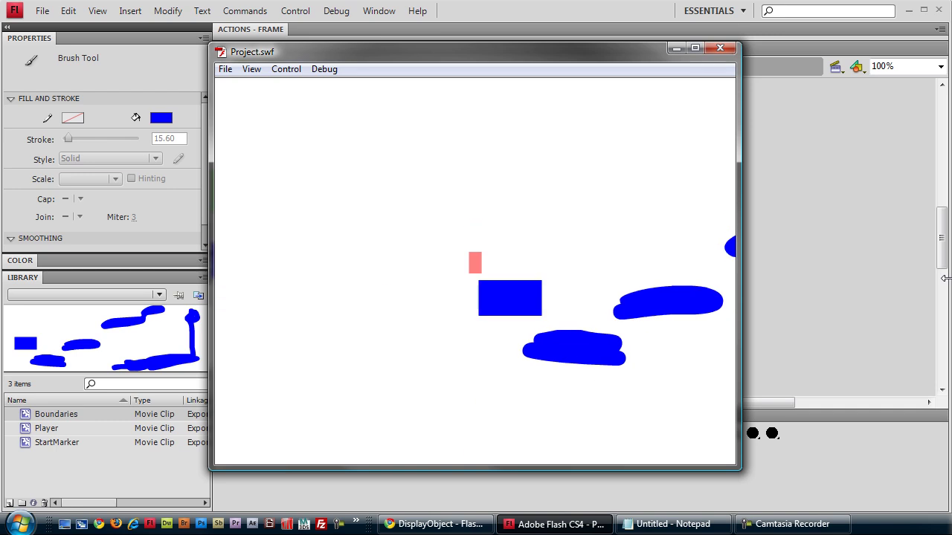
key(Right)
key(Right)
key(Left)
key(Right)
key(Up)
key(Up)
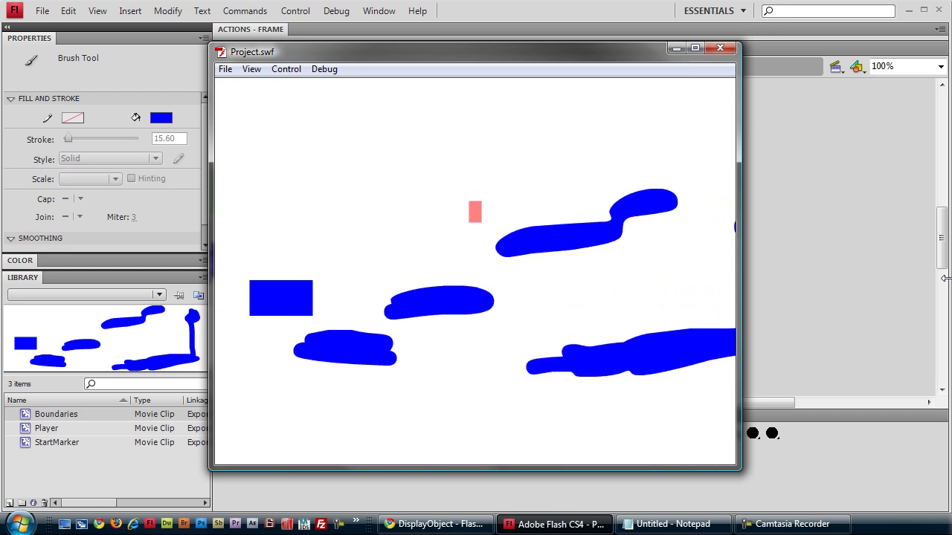
key(Left)
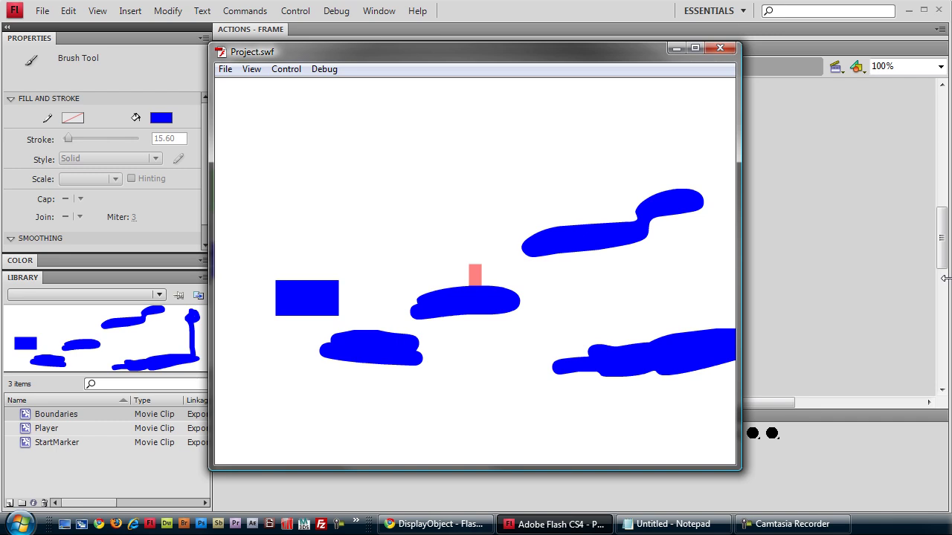
click(727, 48)
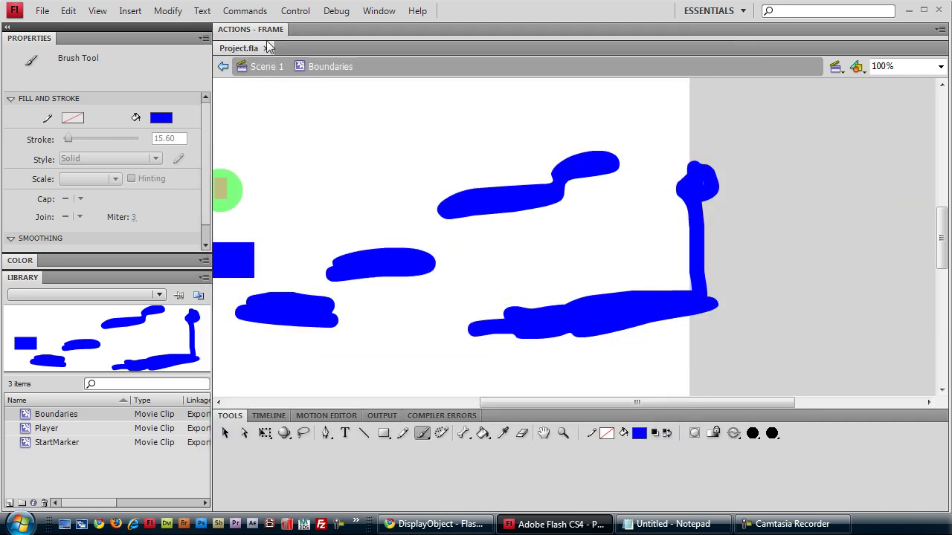
Close Project.fla and create a new Flash File (ActionScript 3.0) document
click(267, 48)
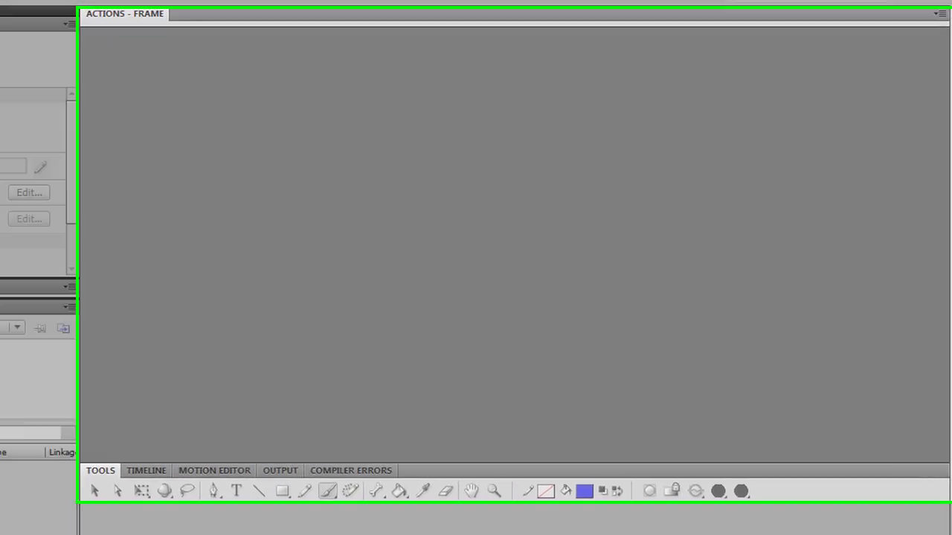
key(ctrl+n)
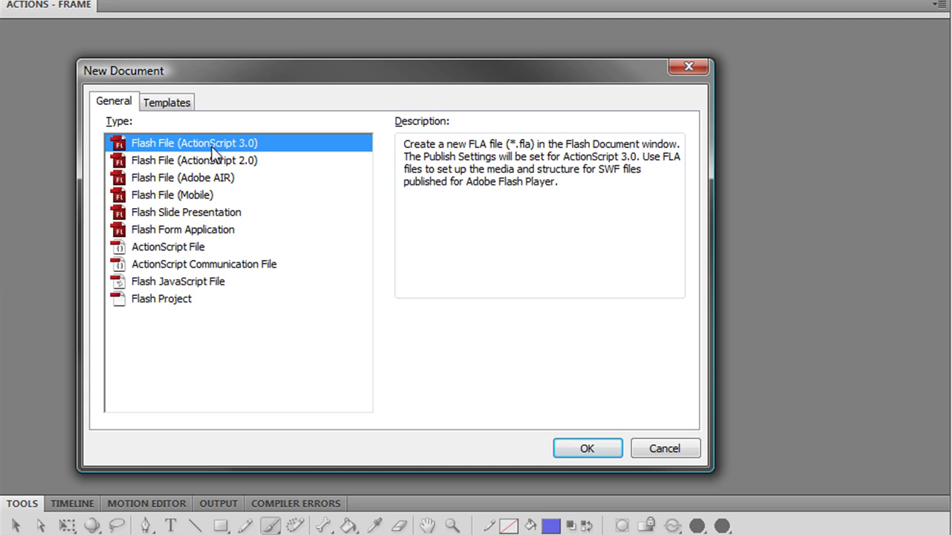
double_click(188, 146)
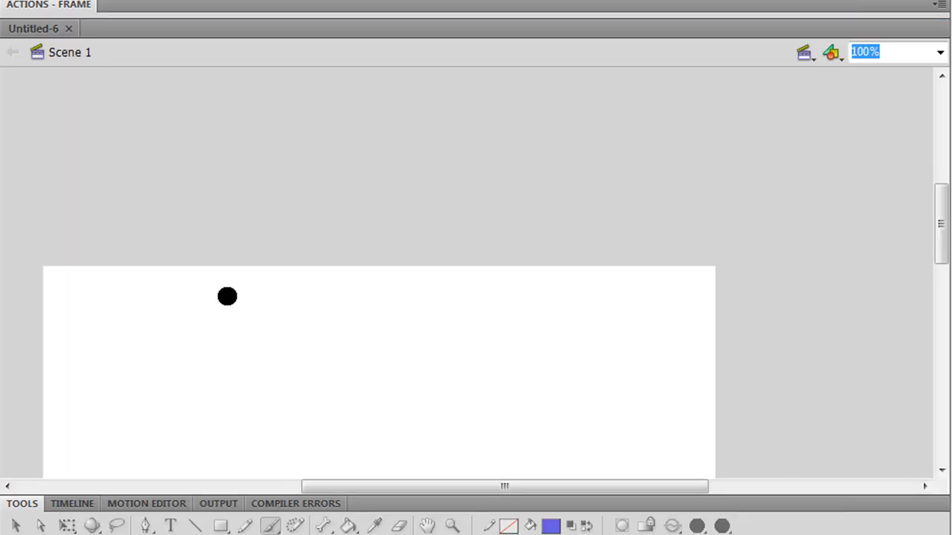
Draw a blue rectangle without a stroke in the left part of the stage
scroll(228, 302, down, 2)
drag(406, 487, 347, 486)
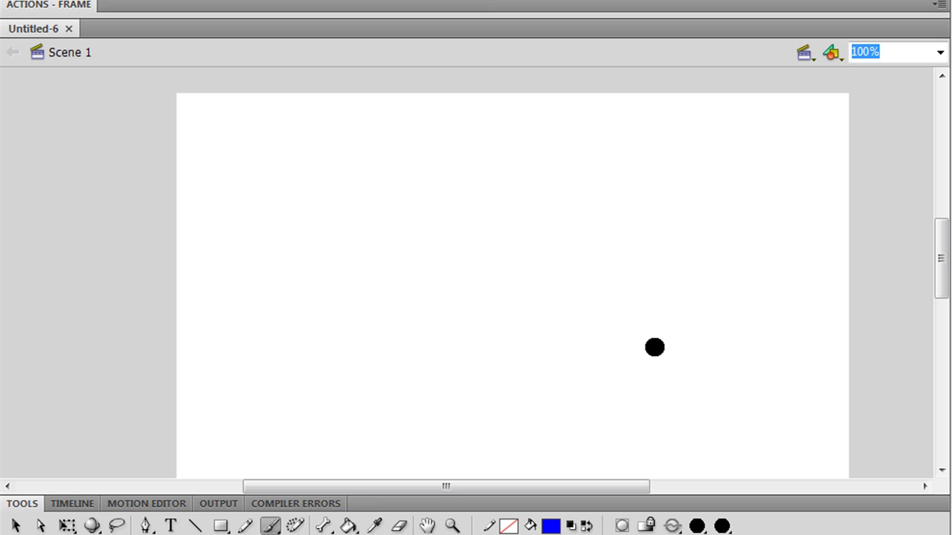
click(220, 526)
drag(221, 244, 313, 302)
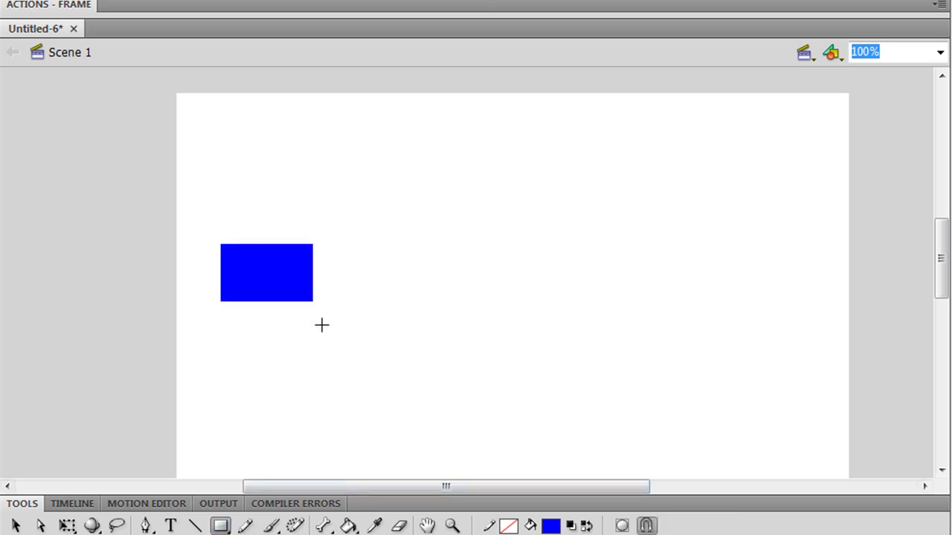
Convert the blue rectangle to a movie clip named Boundaries, exported for ActionScript with class Boundaries, and move it lower on the stage
click(15, 525)
click(243, 285)
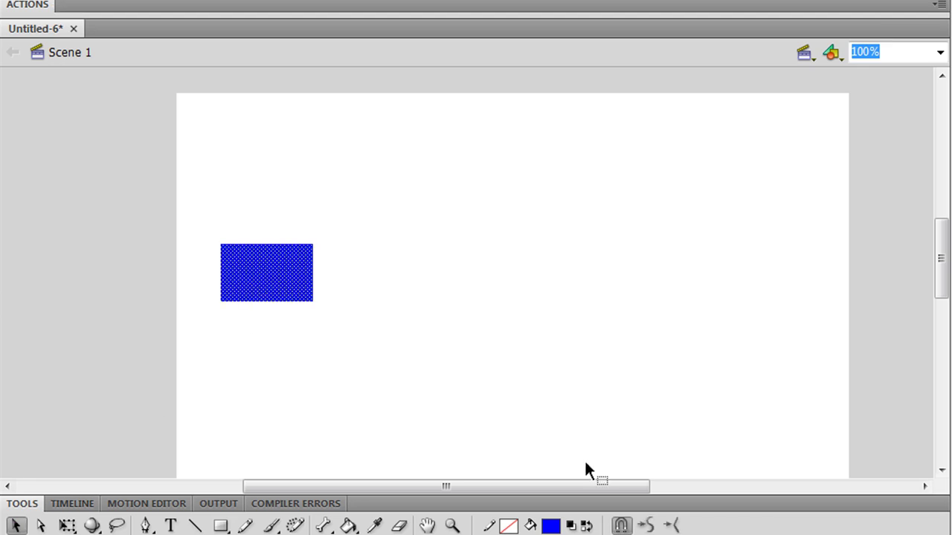
key(F8)
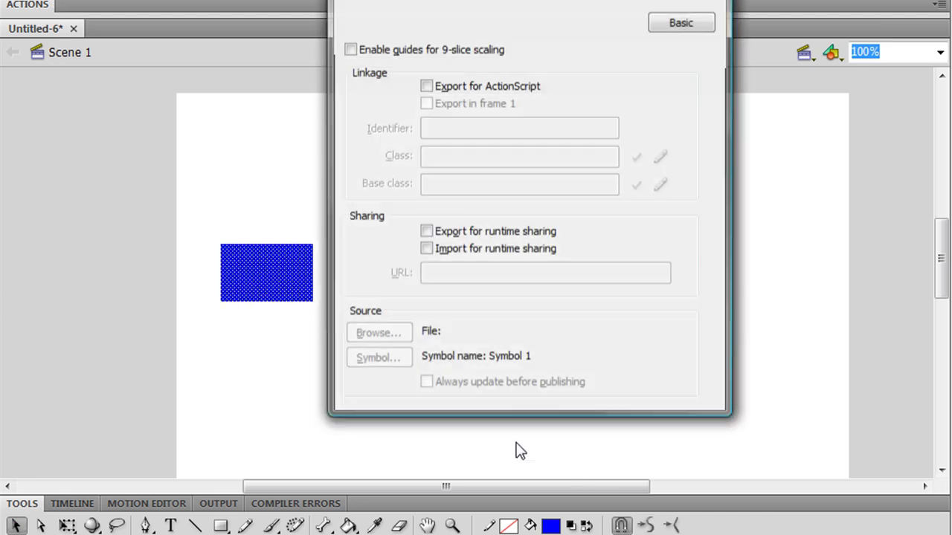
drag(476, 0, 364, 98)
click(455, 120)
click(450, 121)
click(496, 92)
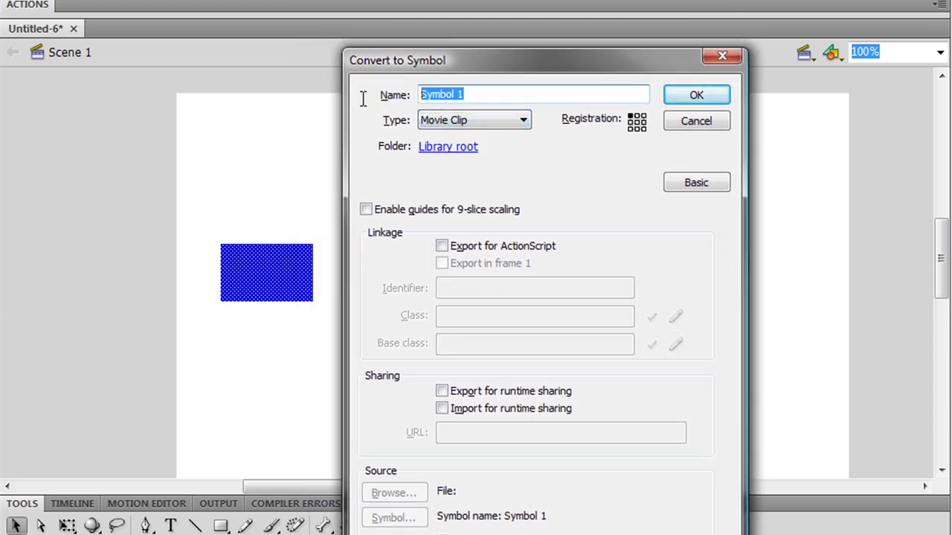
text(Boundaries)
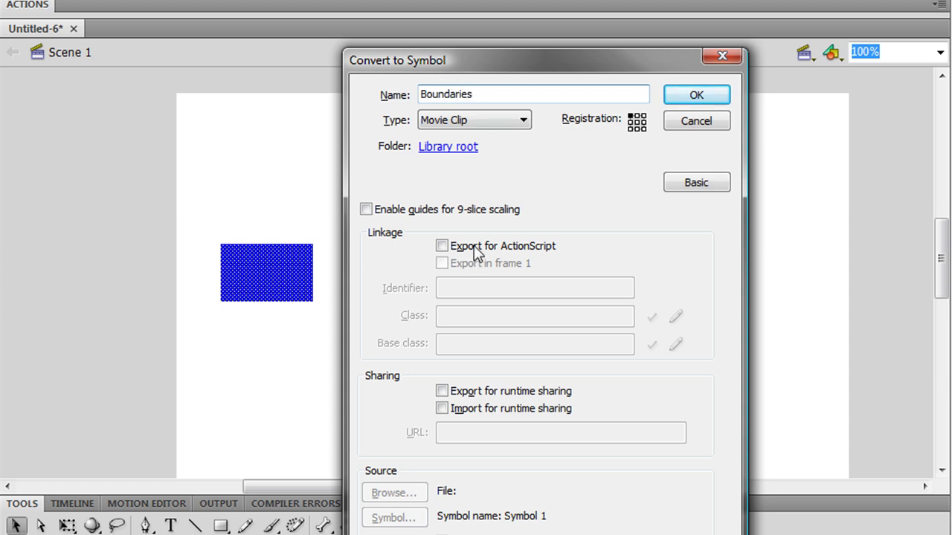
click(451, 247)
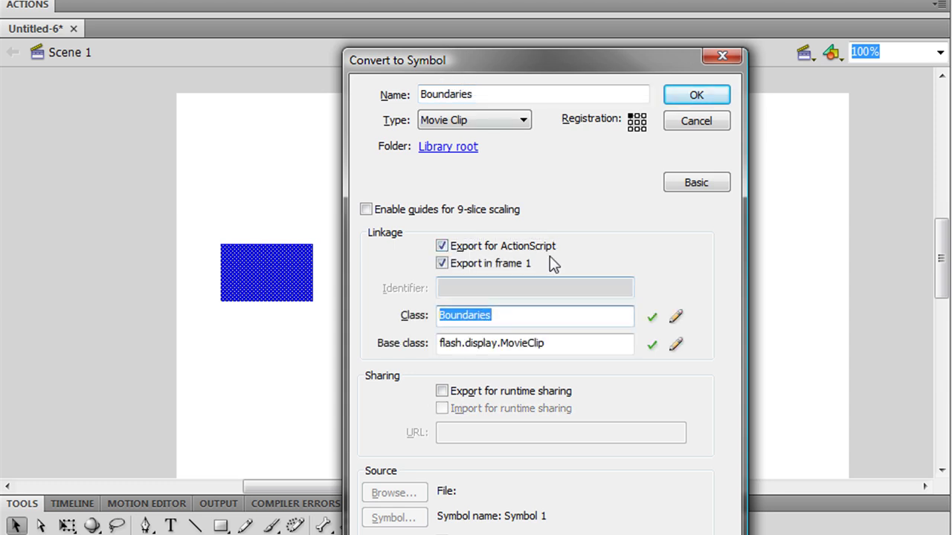
click(696, 98)
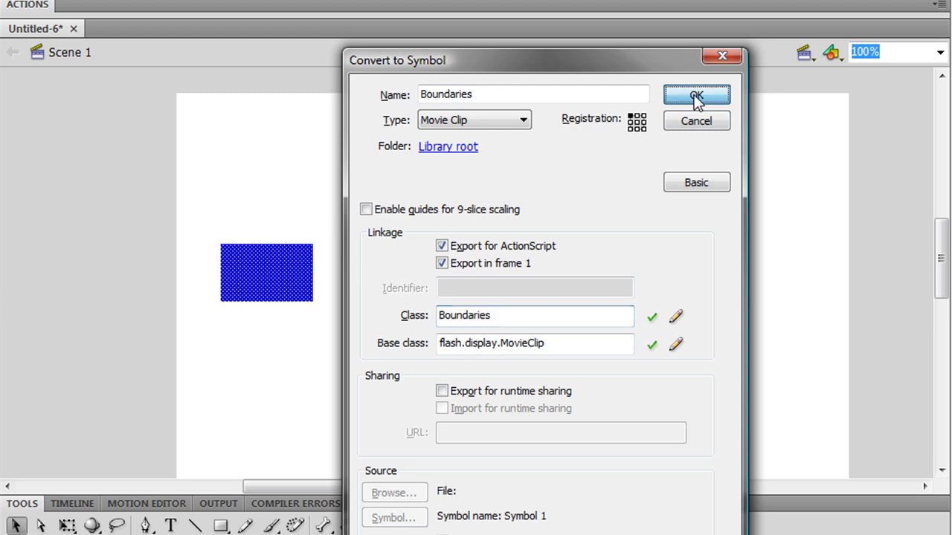
click(461, 211)
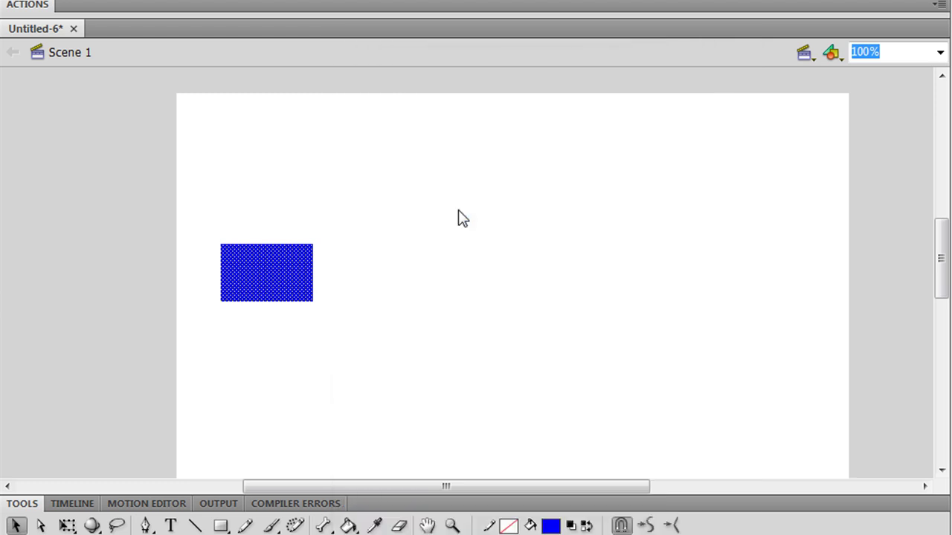
drag(300, 293, 307, 359)
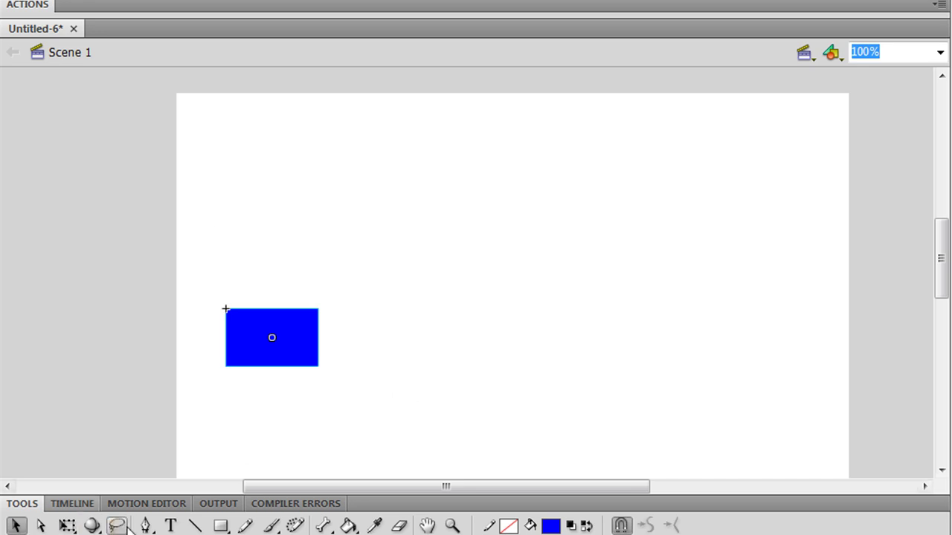
Draw a small red rectangle, about 22 by 31 pixels, above the blue rectangle
click(220, 525)
click(550, 526)
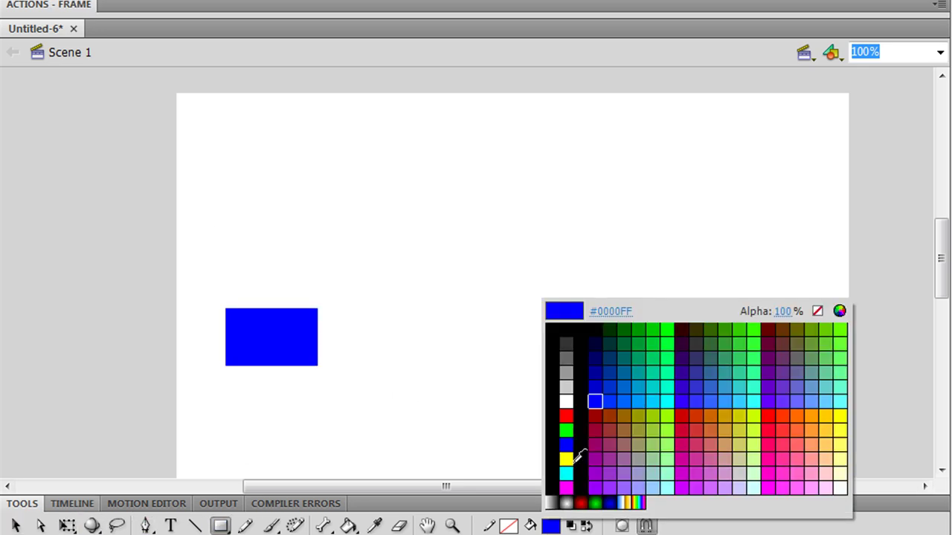
click(567, 414)
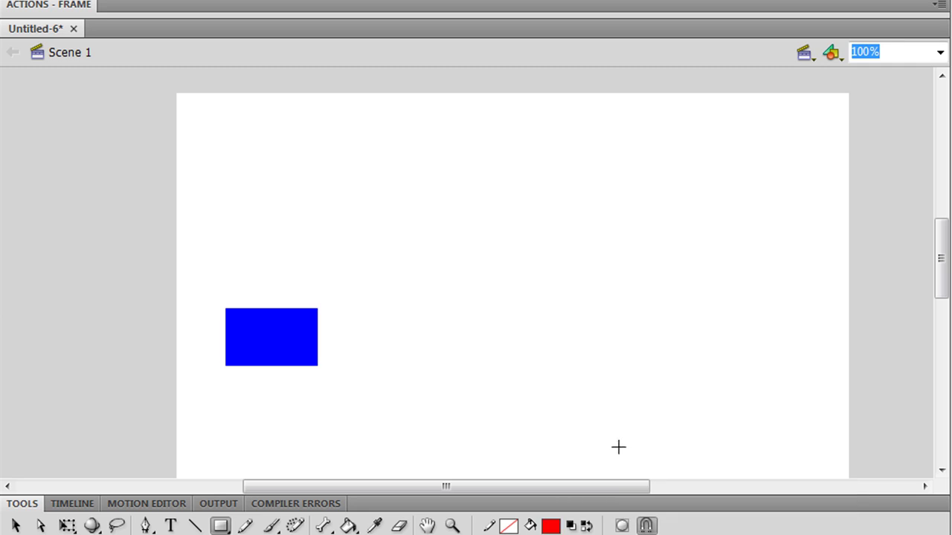
drag(252, 183, 266, 206)
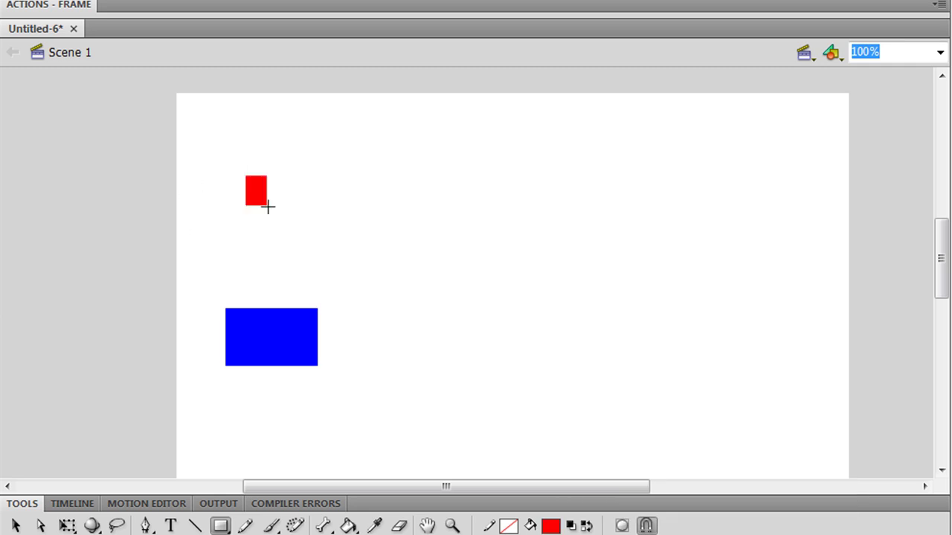
Convert the red rectangle to a movie clip named Player, exported for ActionScript with class Player
click(15, 525)
drag(196, 130, 401, 280)
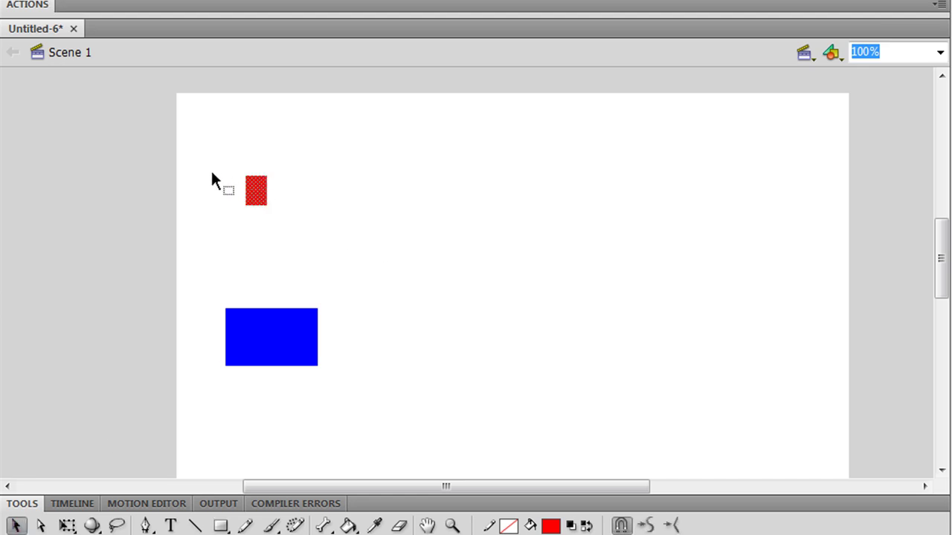
key(F8)
drag(470, 1, 350, 72)
text(Player)
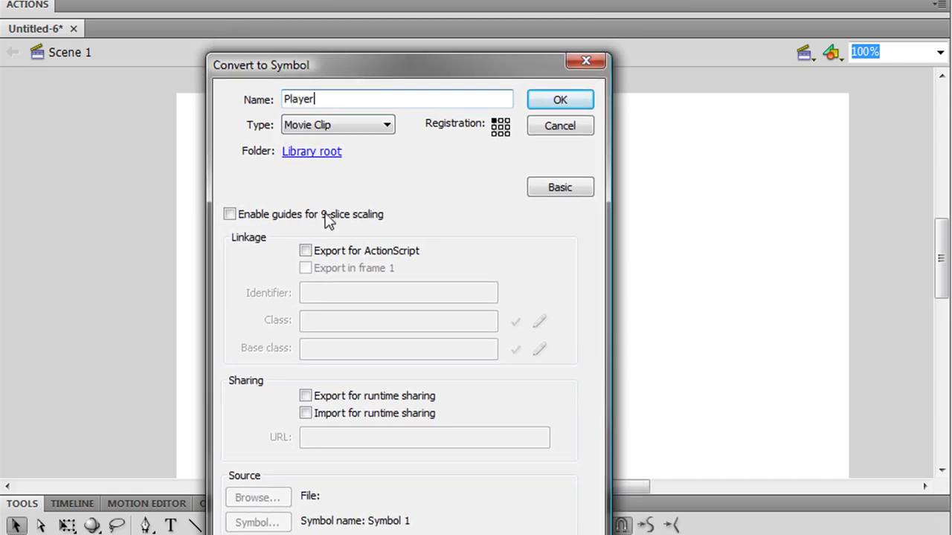
click(305, 250)
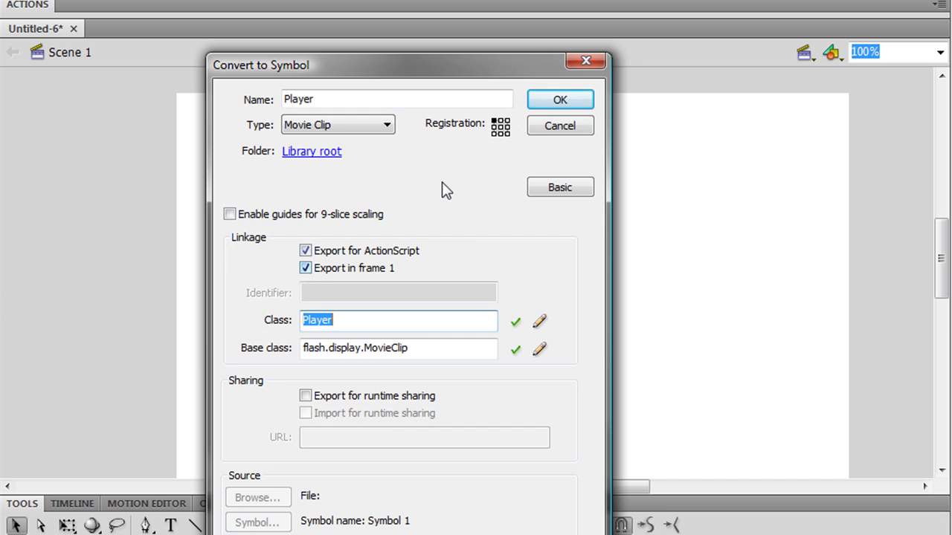
click(574, 99)
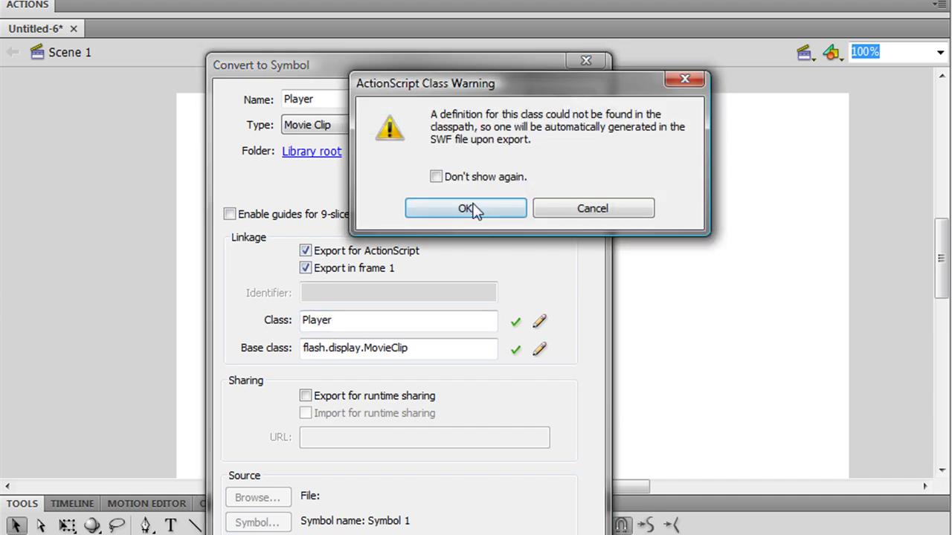
click(471, 208)
click(340, 194)
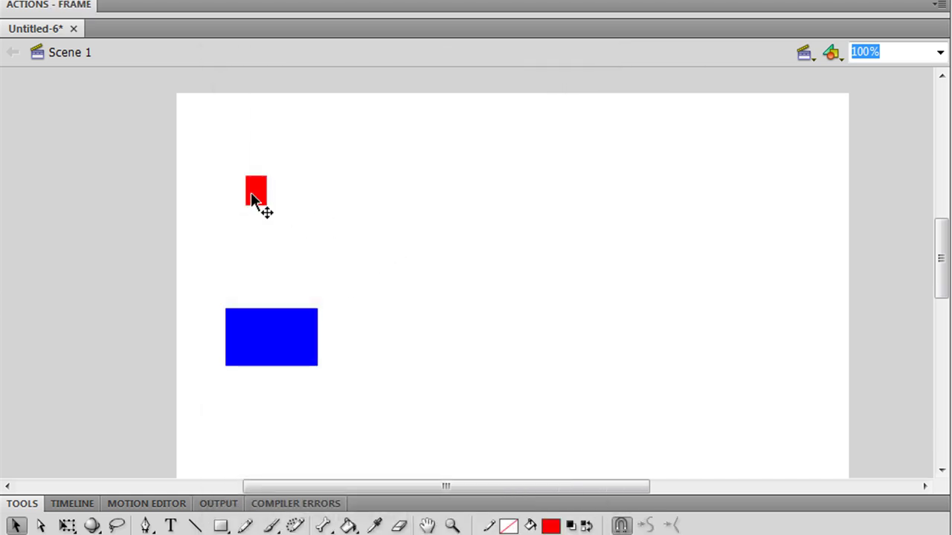
Check the shape inside the Player symbol, and move its instance in Scene 1 to about X 94, Y 86
double_click(262, 195)
drag(222, 162, 306, 223)
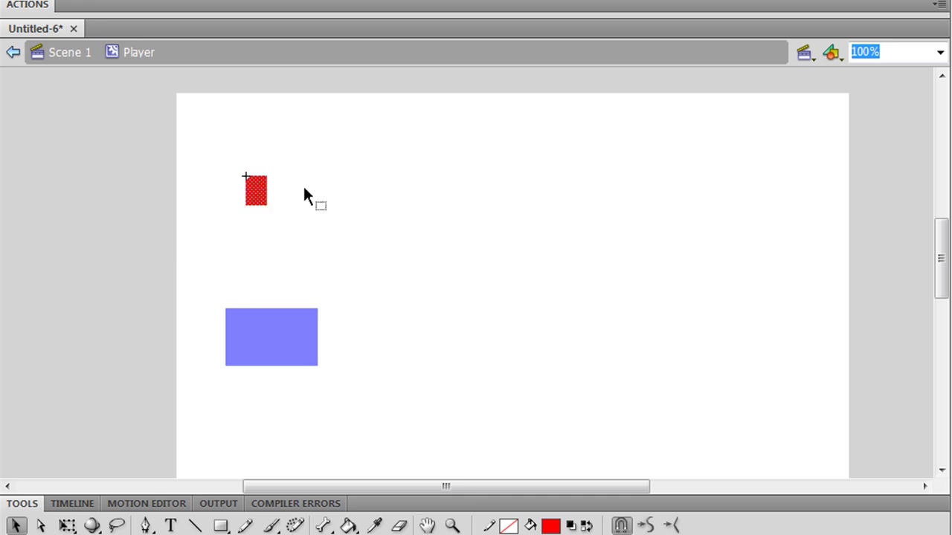
double_click(236, 189)
click(248, 186)
drag(260, 190, 281, 189)
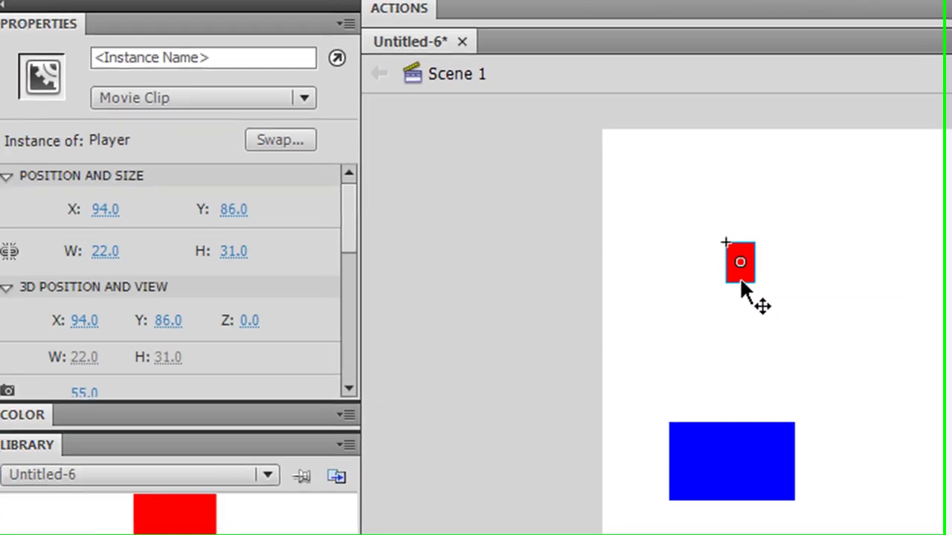
Inside the Player symbol, set the red shape's position to X -11, Y -31
double_click(752, 272)
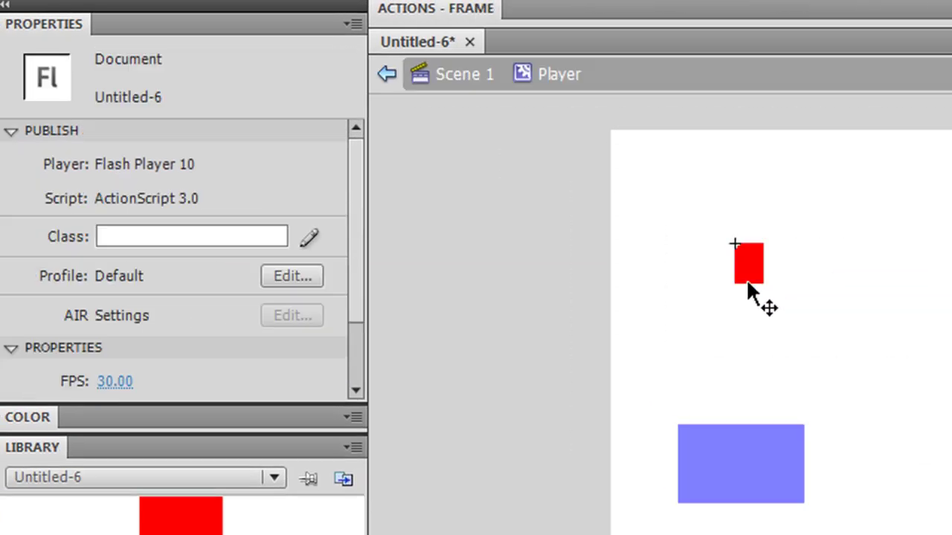
drag(680, 204, 870, 344)
click(754, 279)
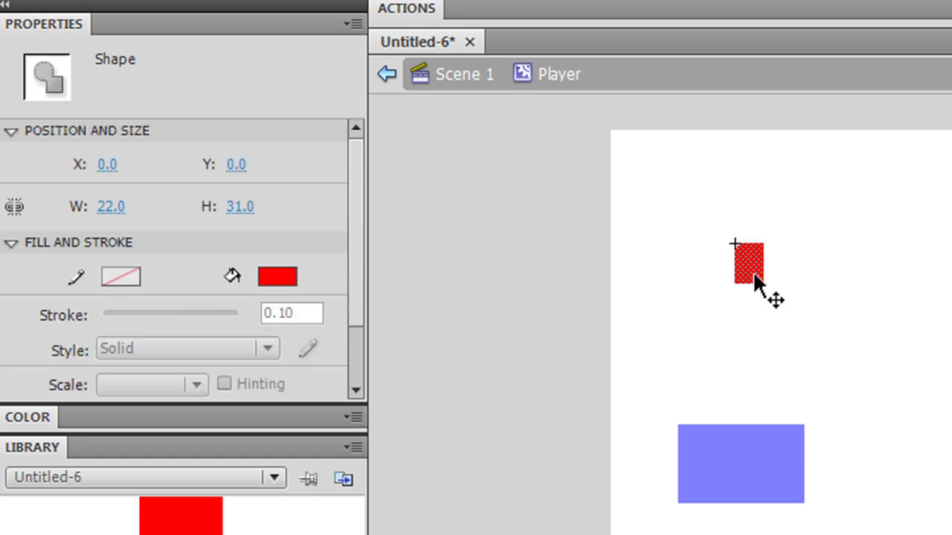
click(107, 165)
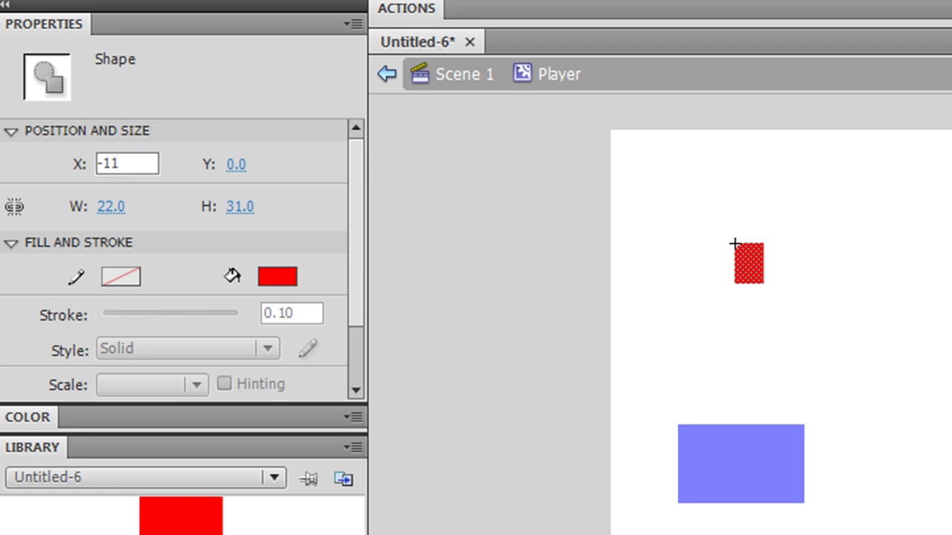
key(Tab)
text(-31)
key(Tab)
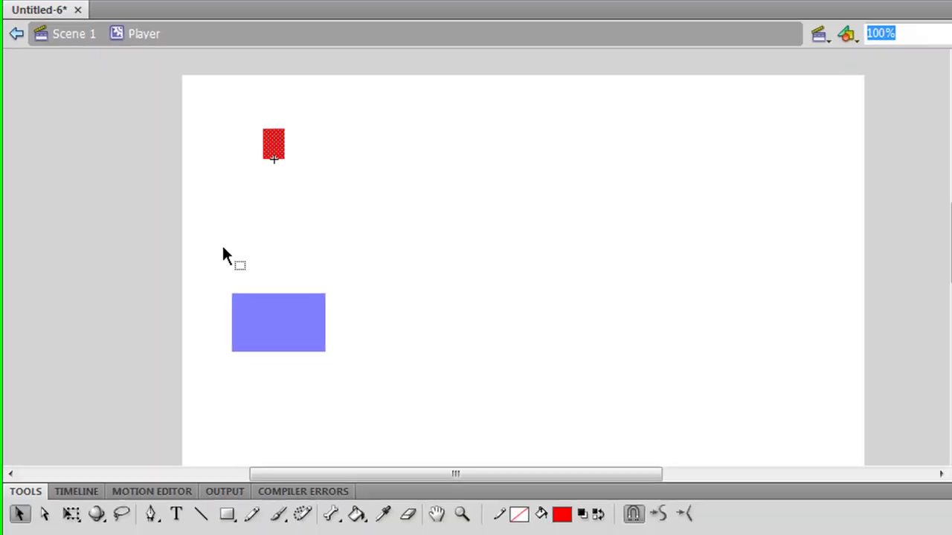
Return to Scene 1 and move the Player instance above the blue rectangle, to about X 107, Y 140
drag(277, 152, 252, 234)
click(284, 327)
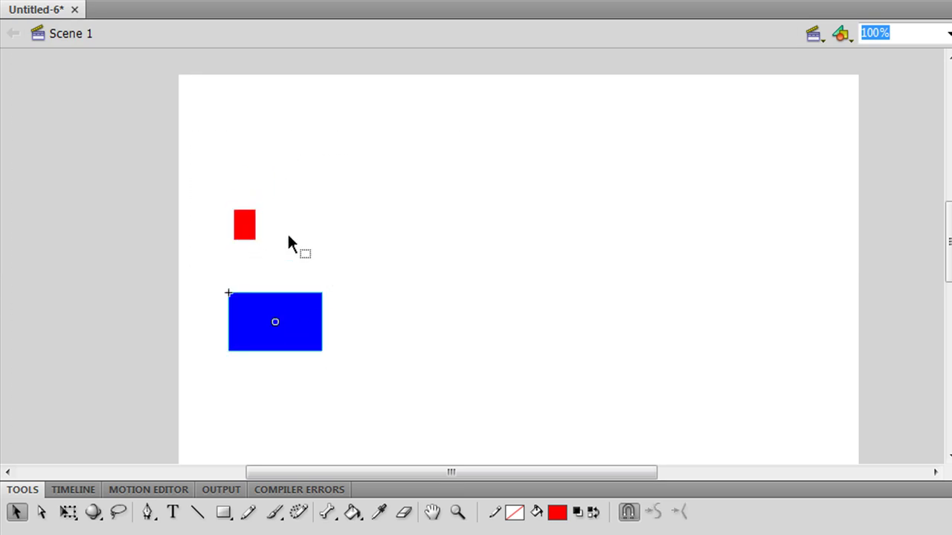
drag(244, 227, 282, 202)
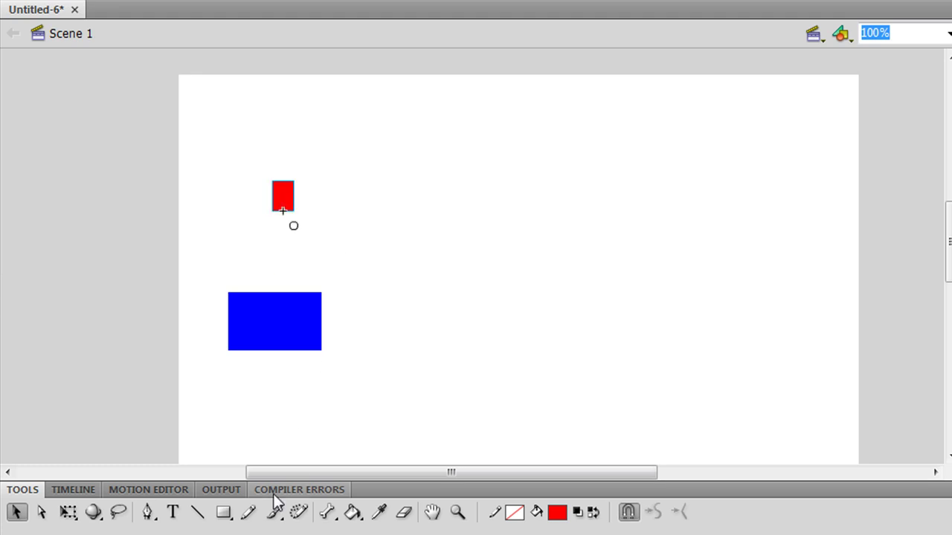
Draw a bright green circle about 72.5 pixels wide around the Player and position it at about X 61, Y 95
click(225, 515)
click(235, 521)
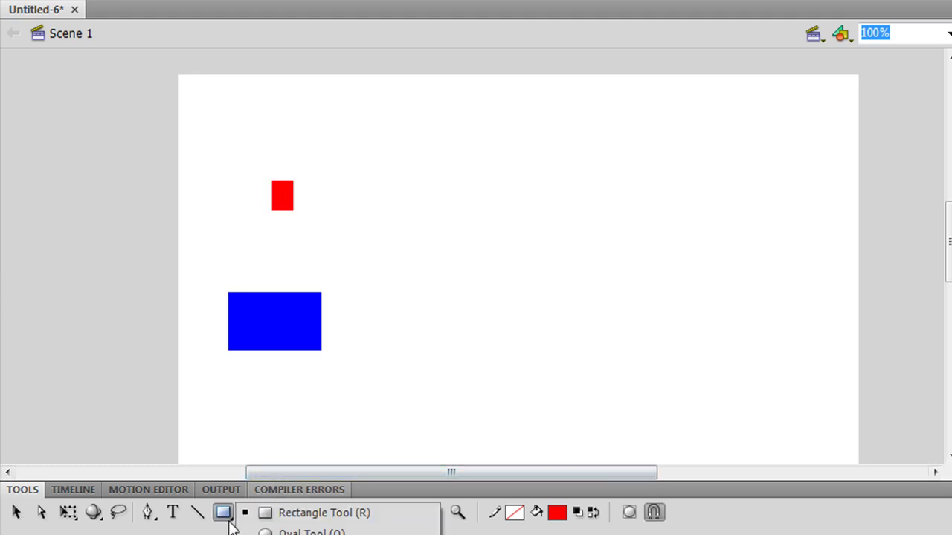
click(279, 531)
click(555, 513)
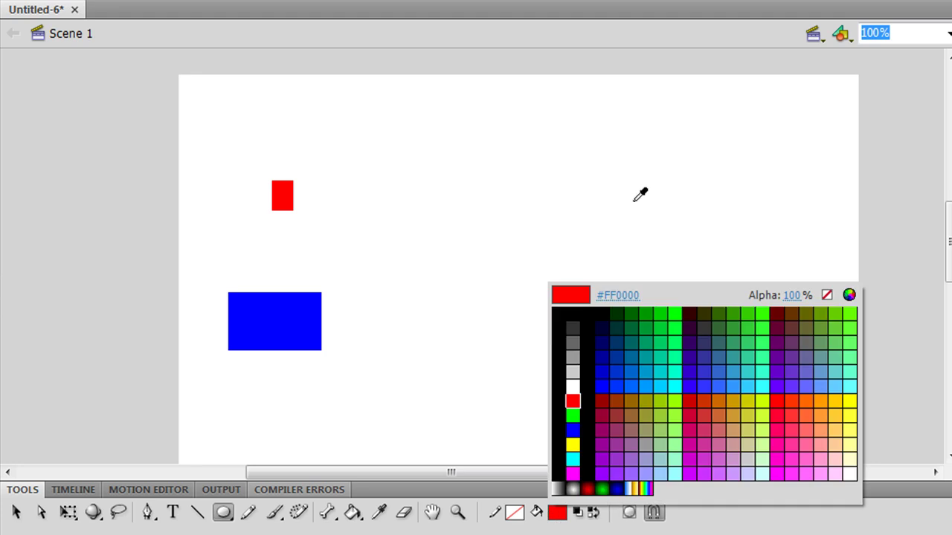
click(673, 313)
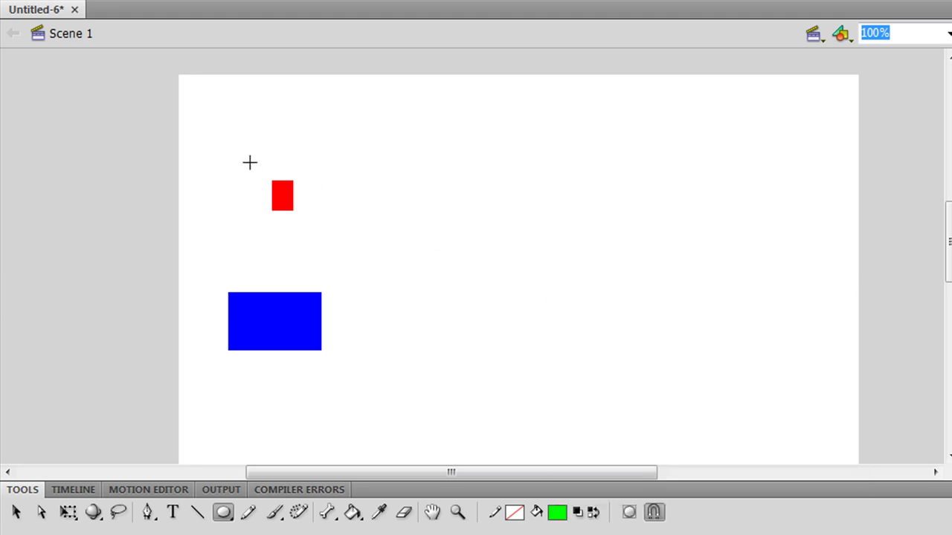
drag(244, 162, 313, 233)
click(16, 512)
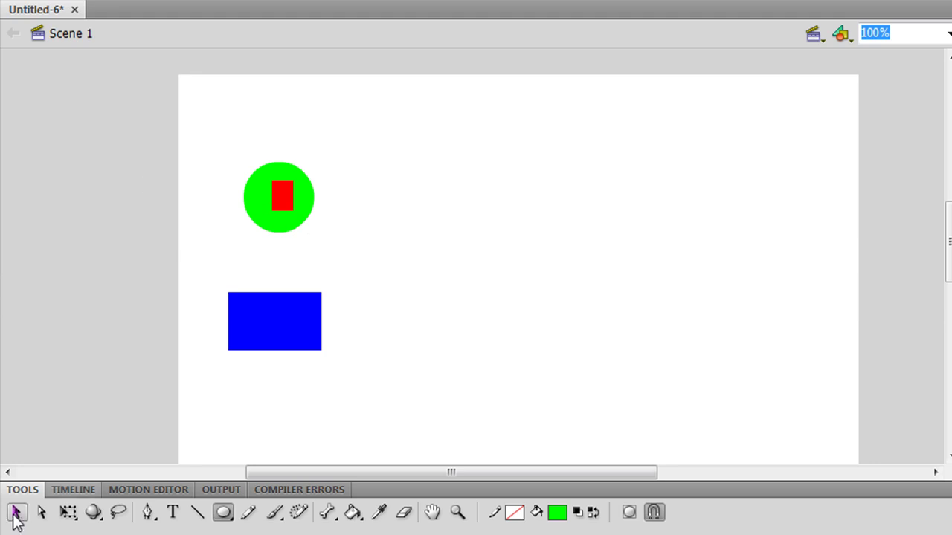
drag(255, 200, 248, 211)
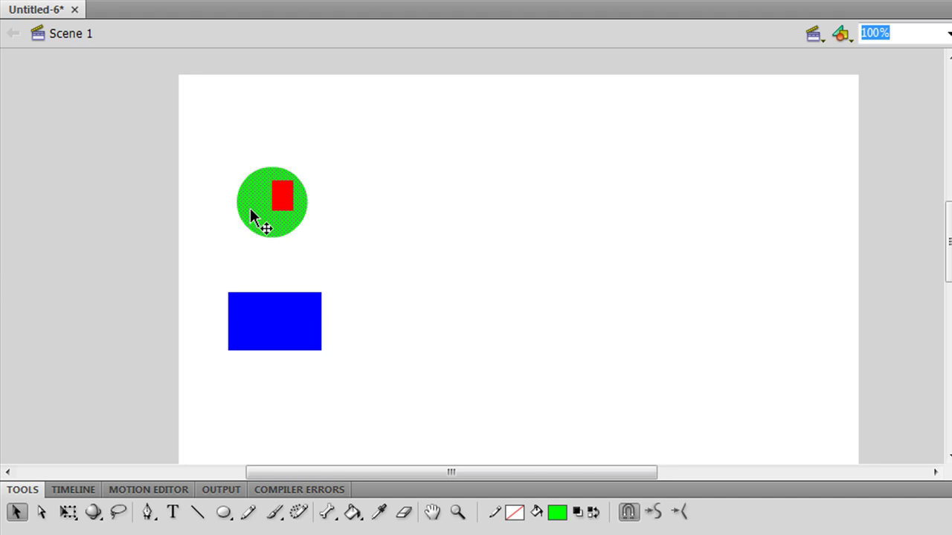
drag(250, 210, 251, 211)
Convert the green circle to a movie clip named StartMarker, exported for ActionScript with class StartMarker
right_click(253, 198)
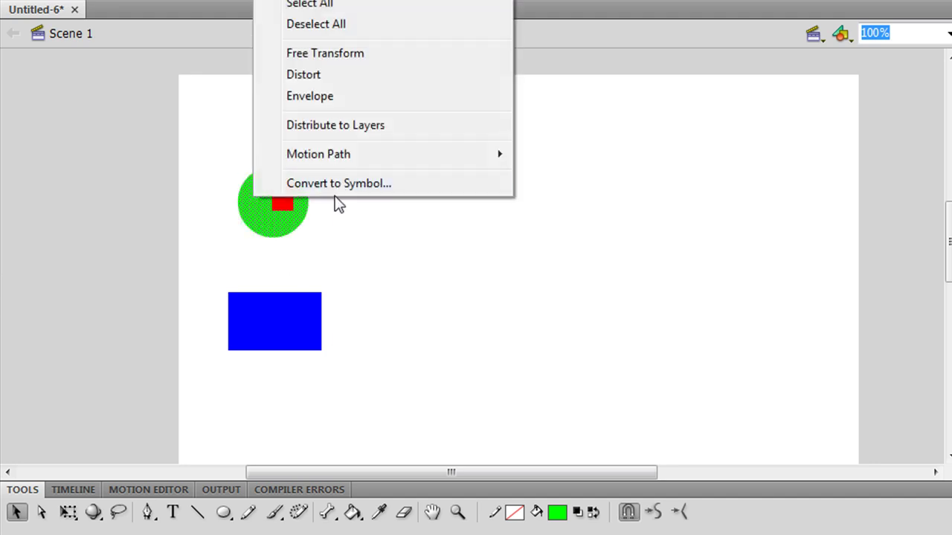
click(340, 186)
drag(488, 0, 291, 70)
text(StartMarker)
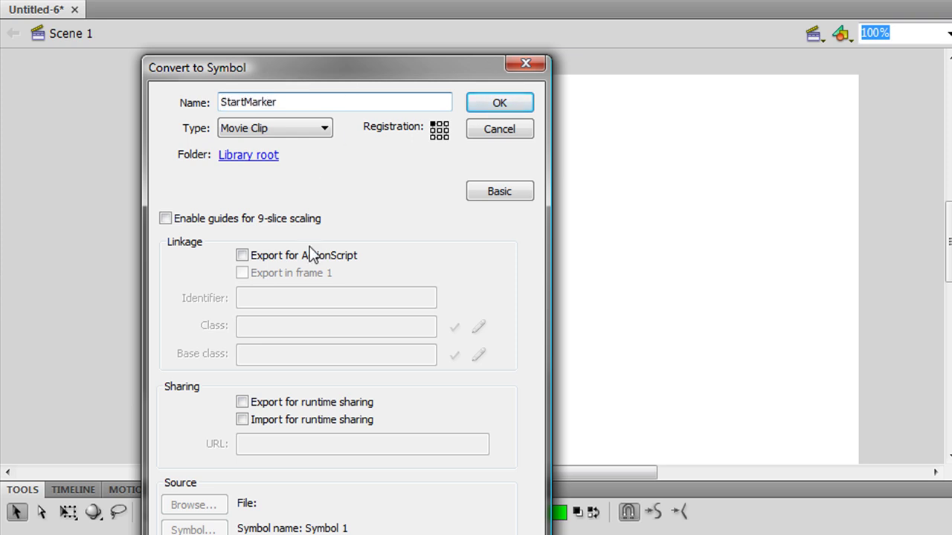
click(310, 249)
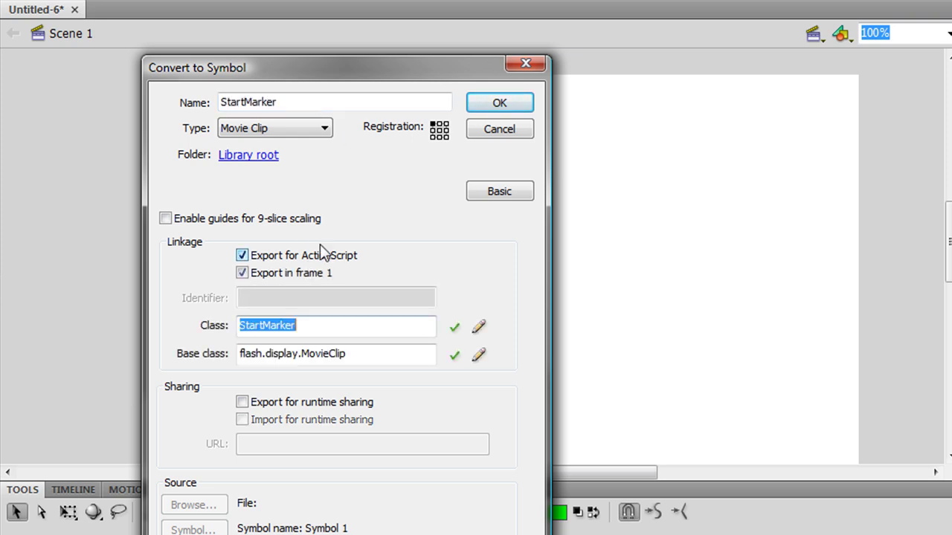
click(488, 105)
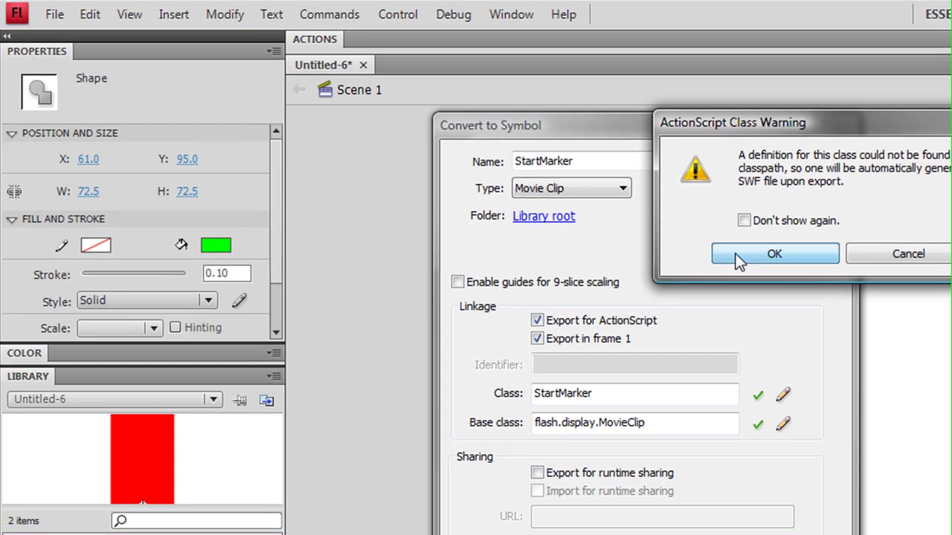
click(470, 190)
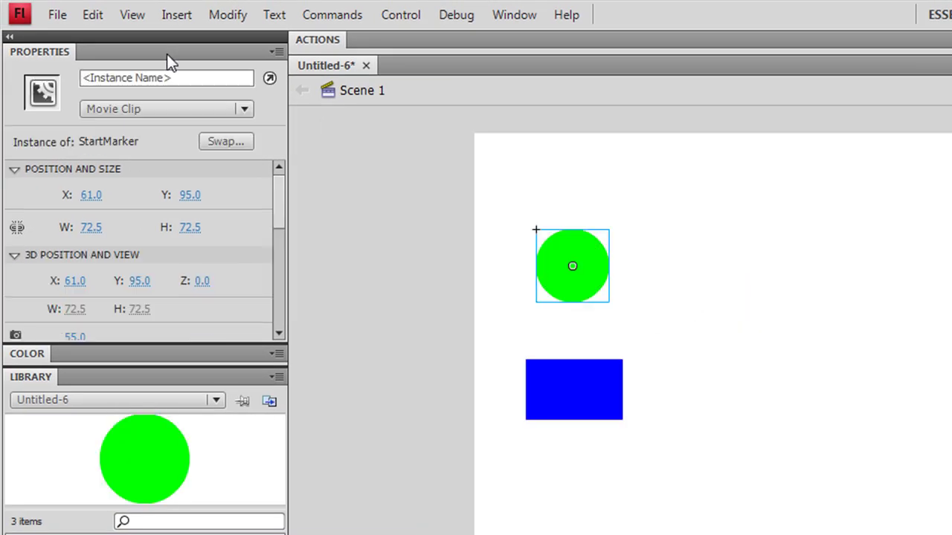
Give the green circle the instance name _startMarker and send it to the back of the stacking order
click(150, 77)
text(_st)
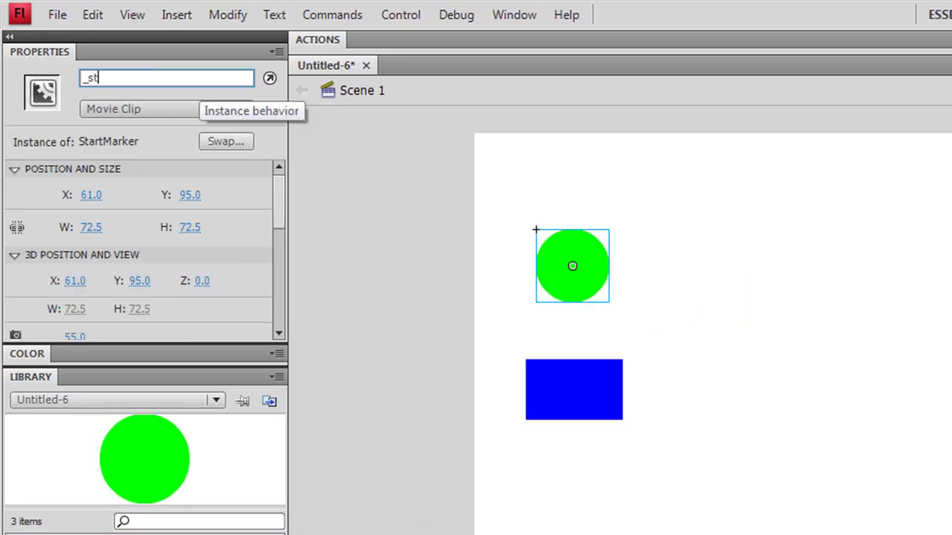
text(artMarker)
key(Return)
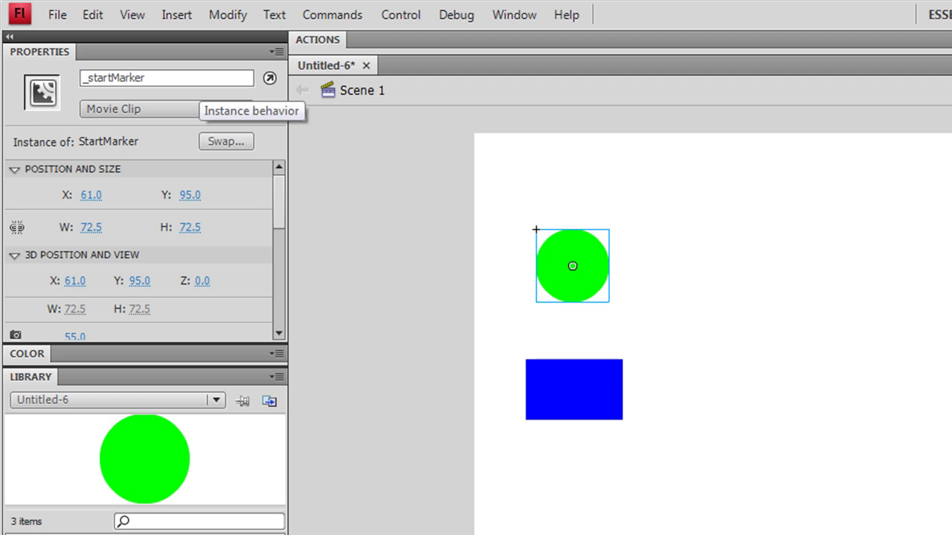
right_click(563, 248)
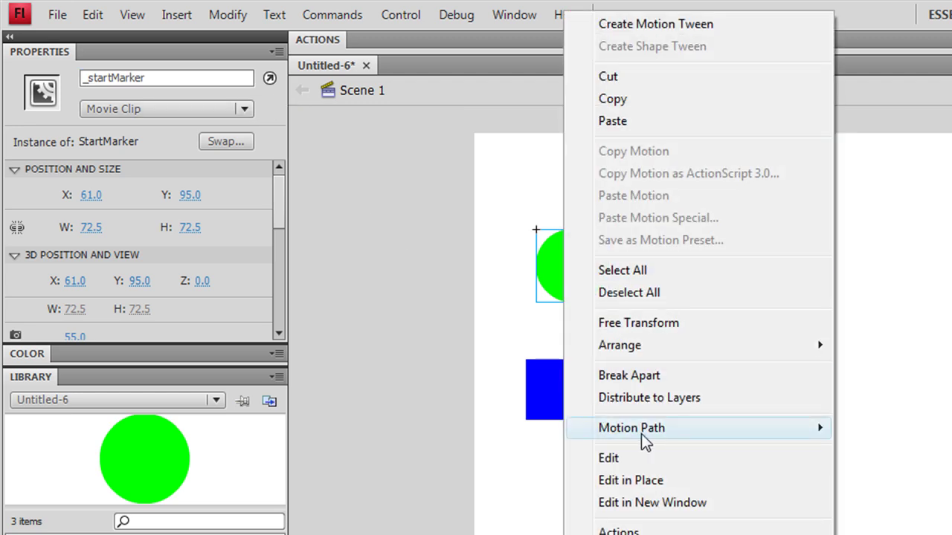
mouse_move(663, 349)
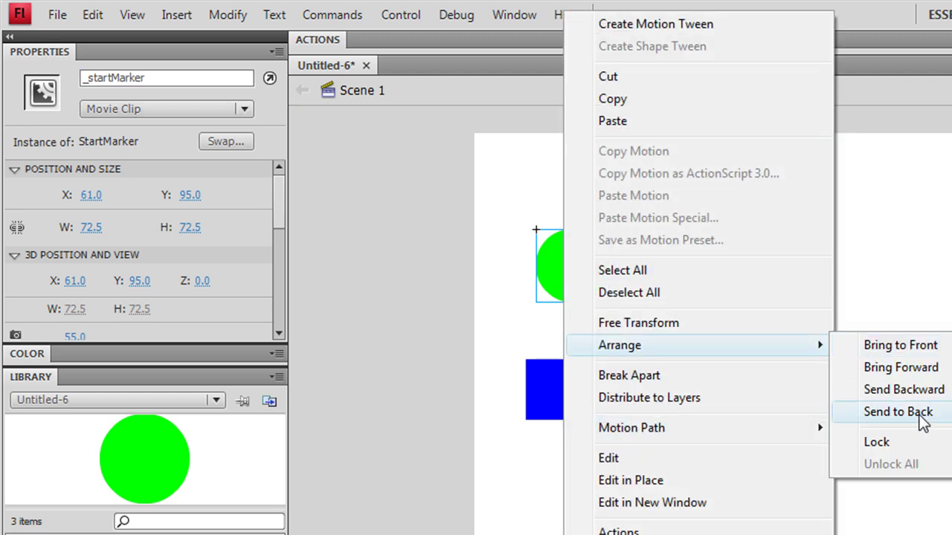
click(923, 413)
Give the red Player clip the instance name _player
click(586, 255)
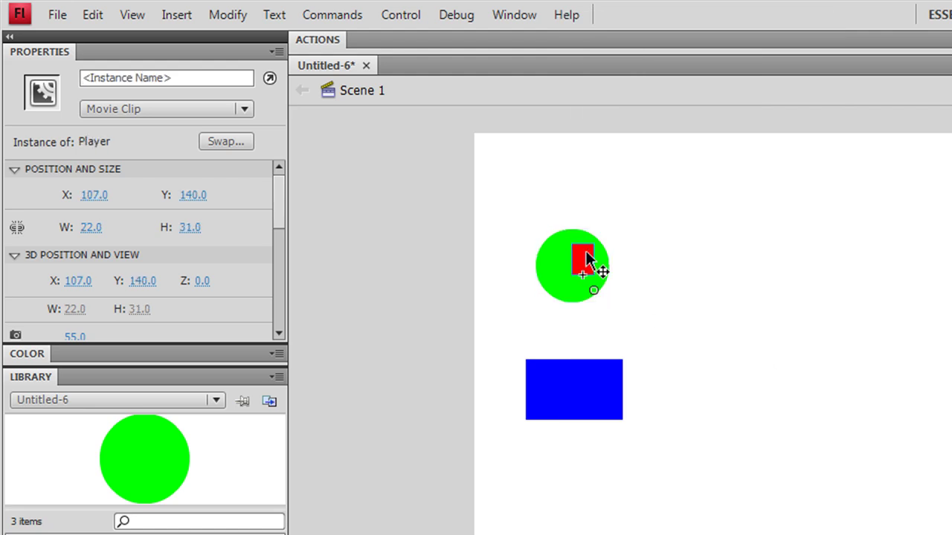
right_click(587, 255)
click(102, 80)
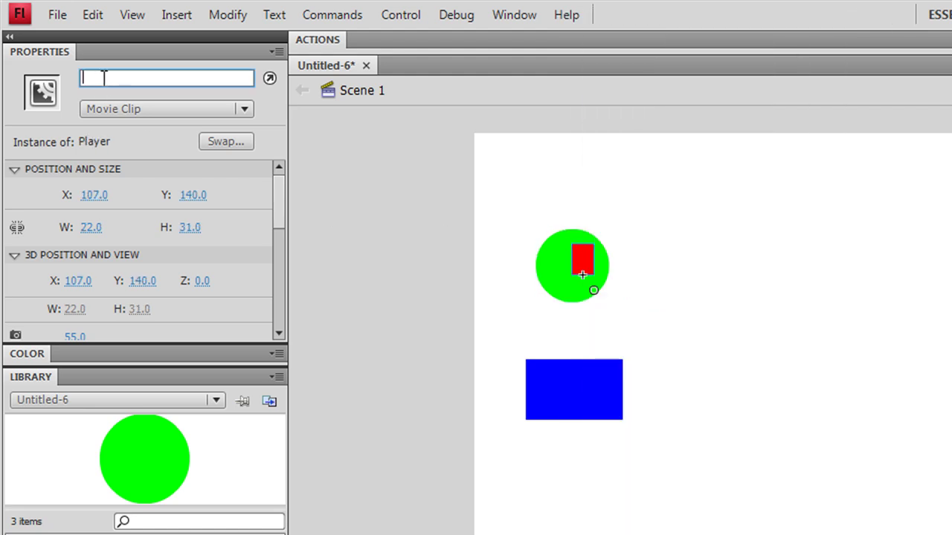
text(_player)
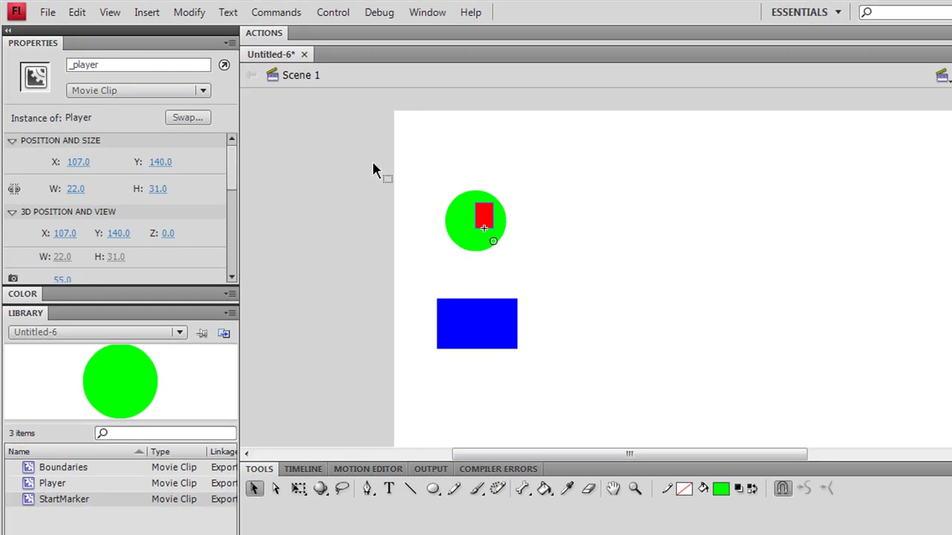
Save the document as Project in the Basic Side Scroller folder
key(ctrl+s)
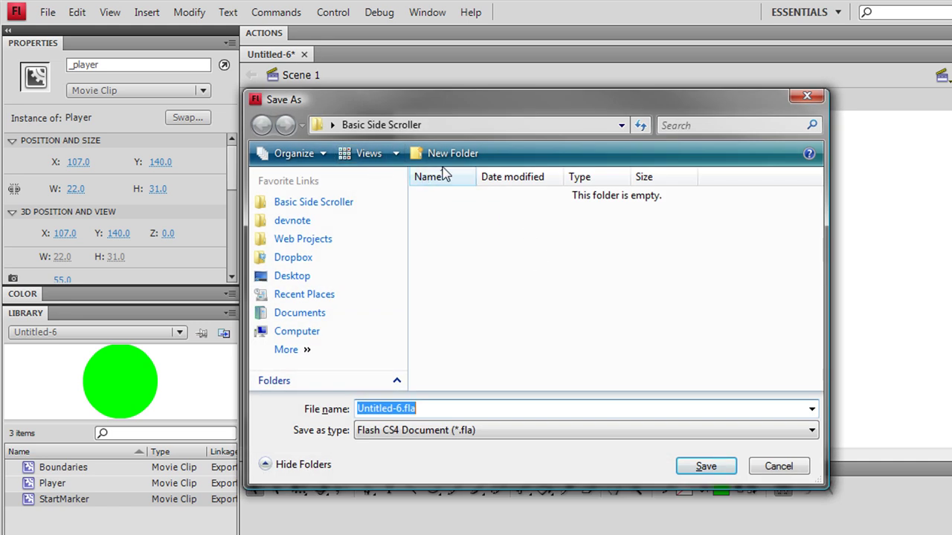
click(301, 205)
text(Pla)
key(BackSpace)
key(BackSpace)
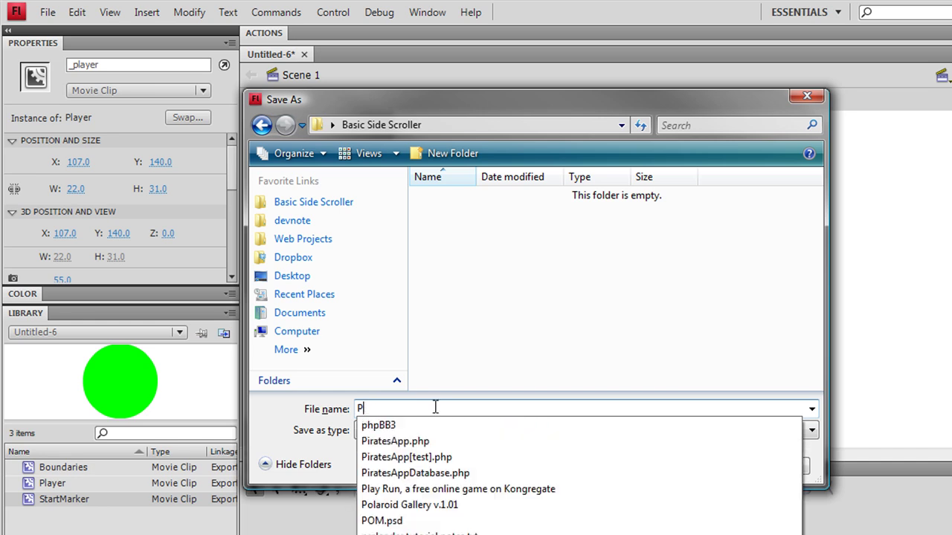
text(roject)
key(Return)
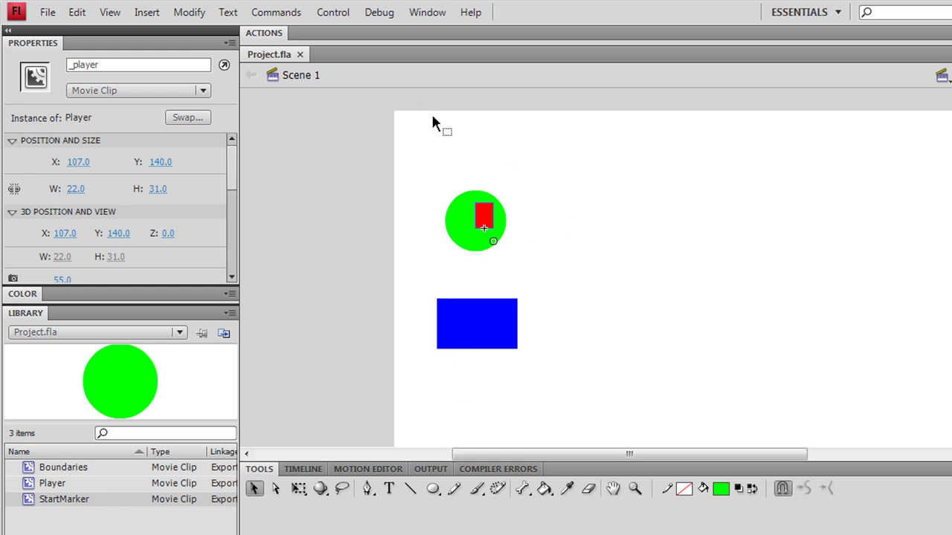
Set the document class to DocumentMain and save the file
click(383, 233)
click(117, 178)
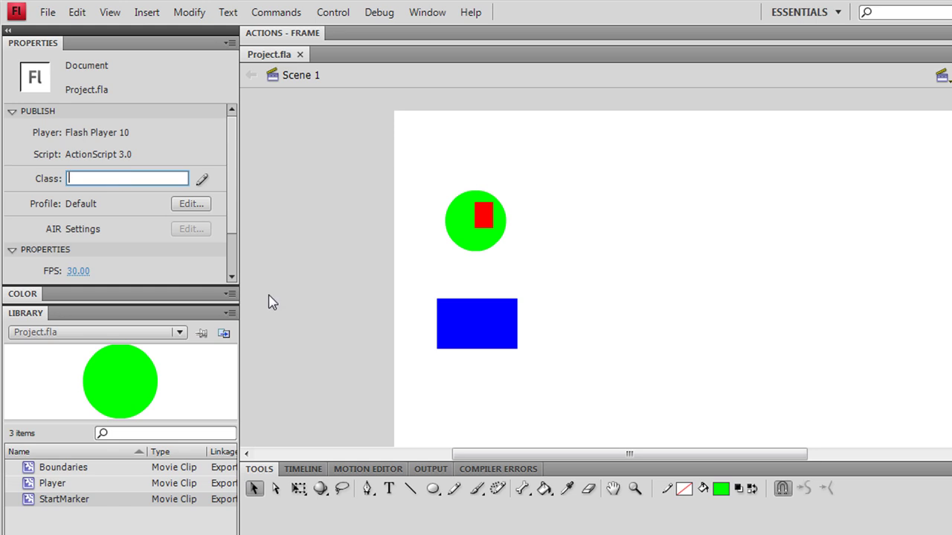
text(D)
key(Return)
key(ctrl+s)
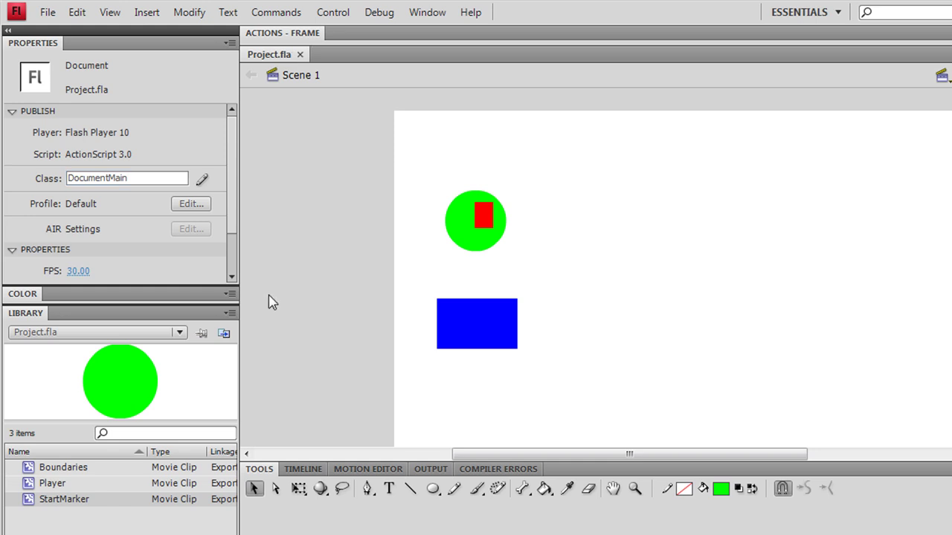
Create a new ActionScript file
key(ctrl+n)
drag(350, 120, 359, 116)
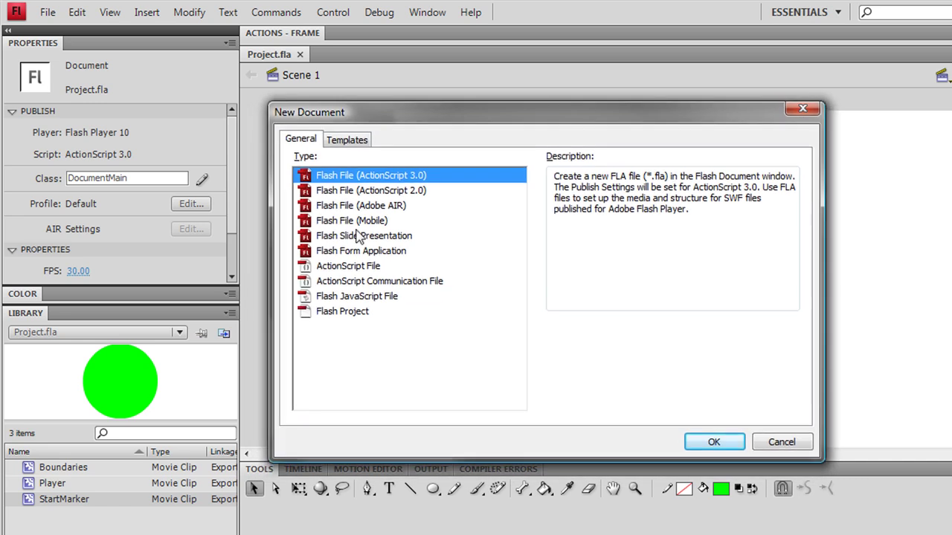
click(353, 268)
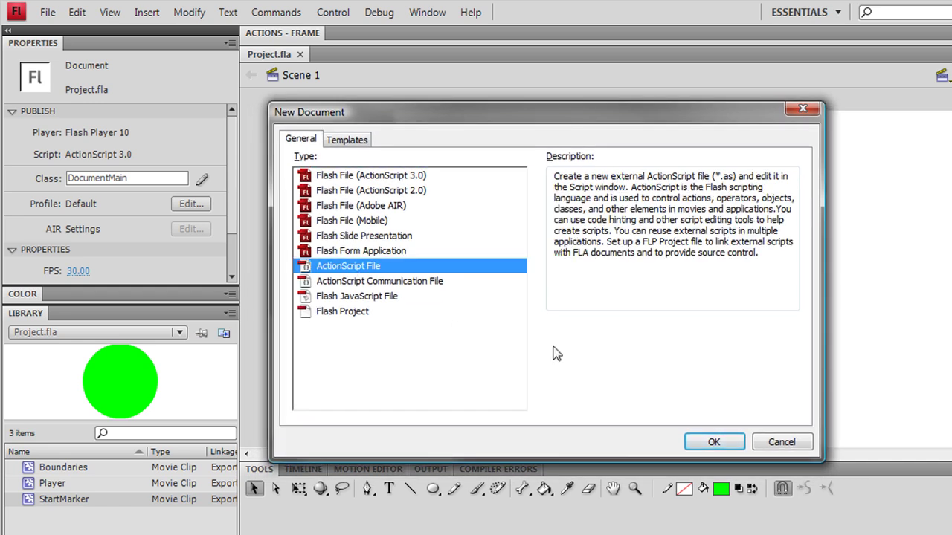
click(714, 442)
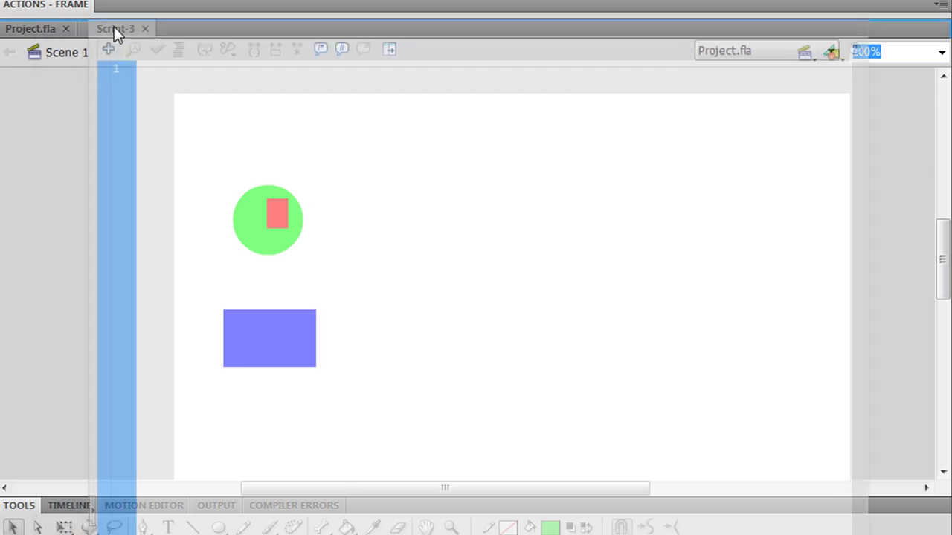
Open a package block in the script and import flash.display.MovieClip
text(package)
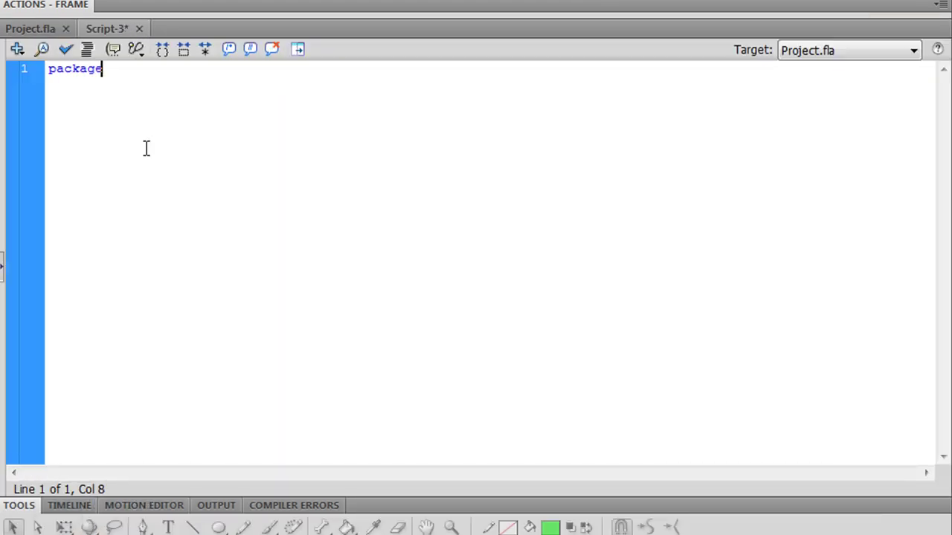
key(Return)
text({)
key(Return)
text(import flash)
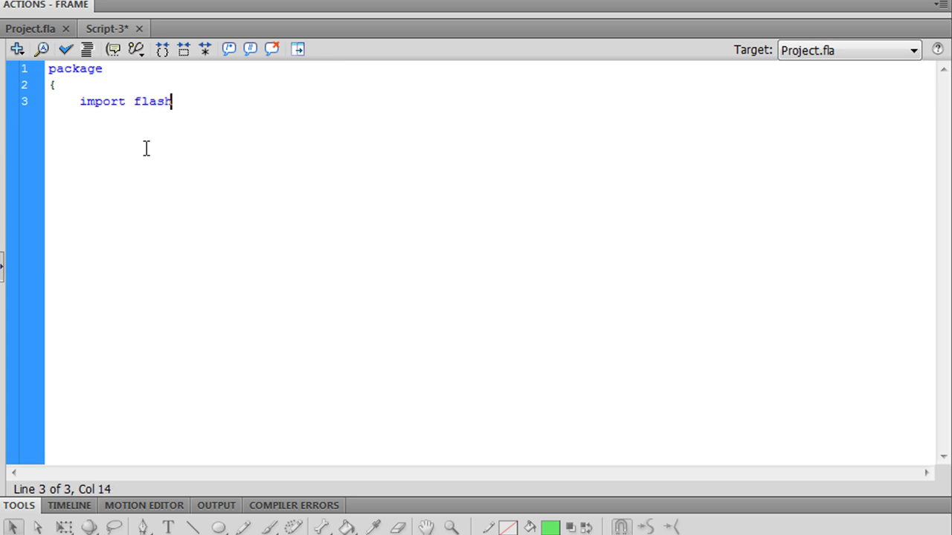
text(.display.Movie)
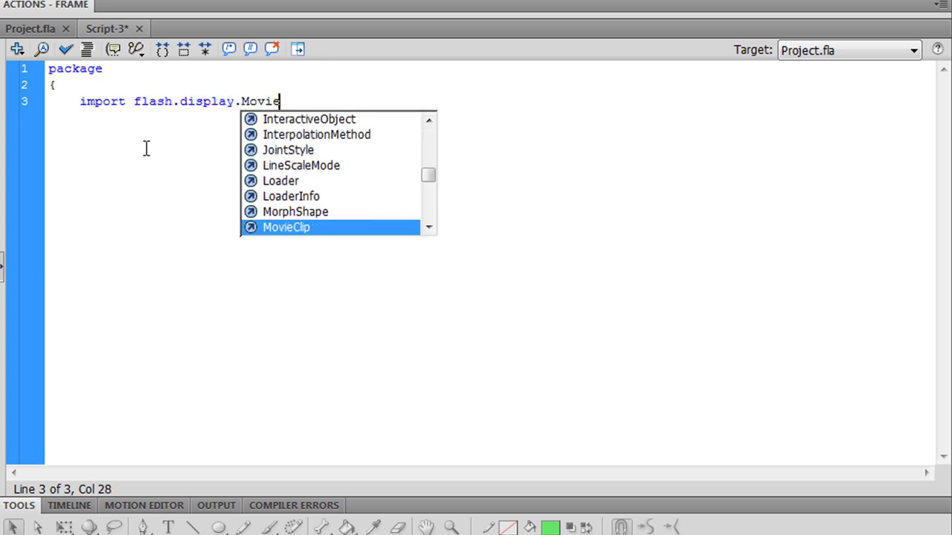
key(Return)
Declare the public class DocumentMain extending MovieClip below the import and open its block
key(Return)
key(Return)
text(public class DocumentMain extend)
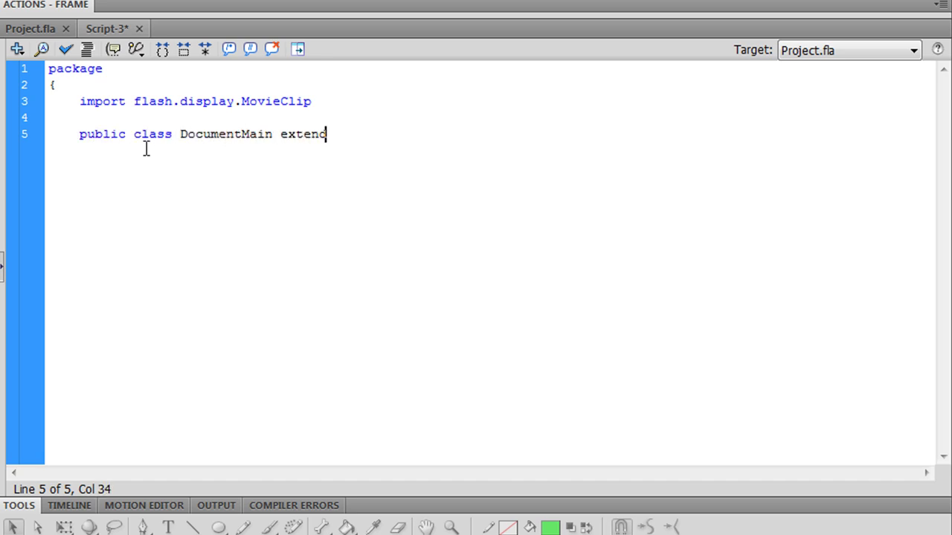
text(s MovieClip)
key(Return)
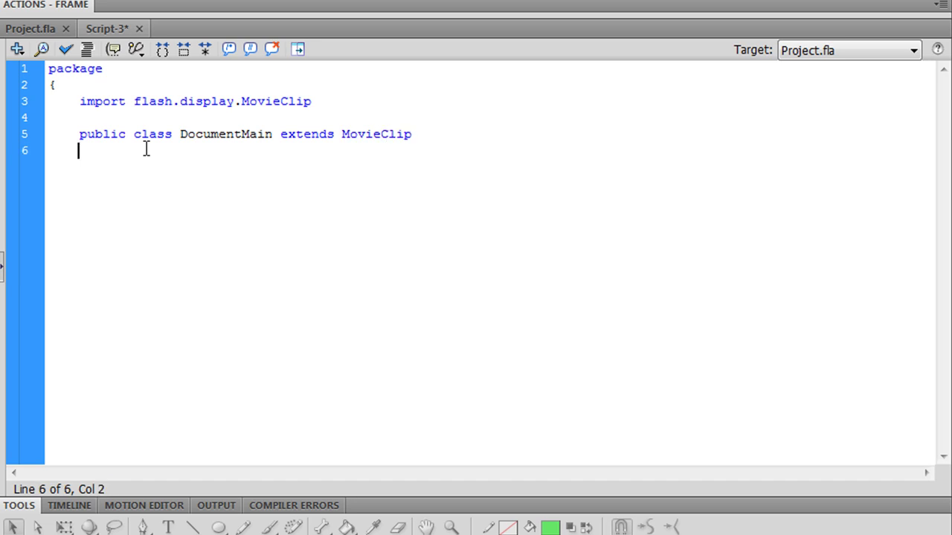
text({)
key(Return)
Write an empty public constructor function DocumentMain():void and close the function, class and package blocks
text(public func)
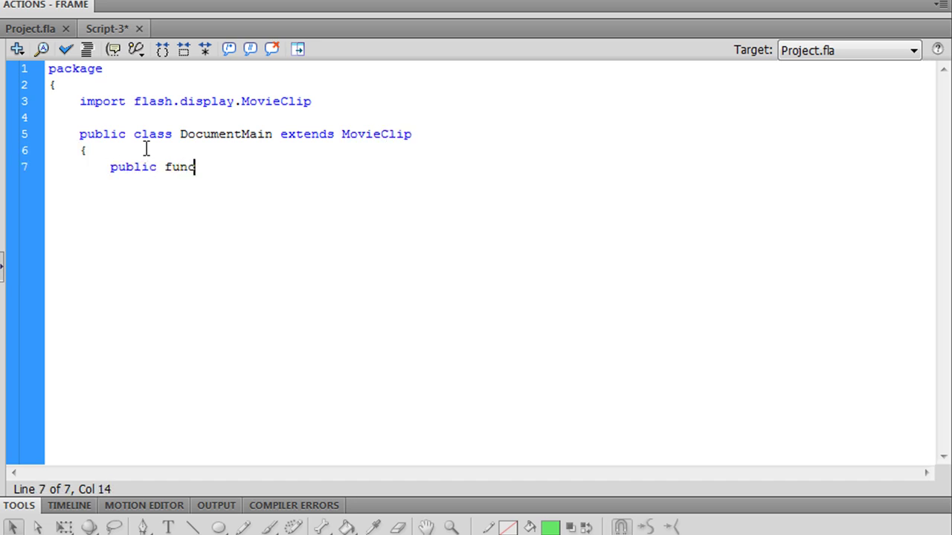
text(tion Doucment)
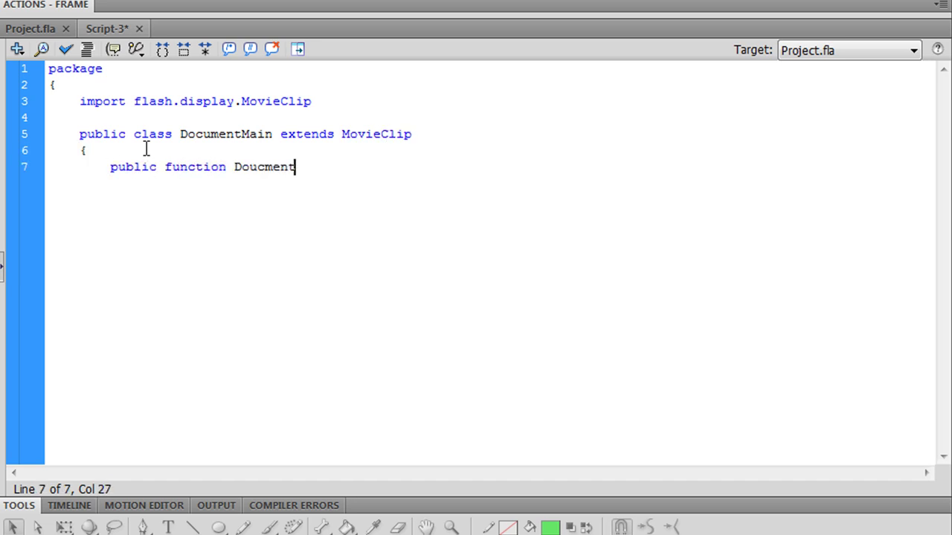
text(Main)
key(BackSpace)
key(BackSpace)
key(BackSpace)
key(BackSpace)
key(BackSpace)
key(BackSpace)
key(BackSpace)
key(BackSpace)
key(BackSpace)
key(BackSpace)
text(cumentMain():void)
key(Return)
text({)
key(Return)
text(})
key(Return)
text(})
key(Return)
key(braceright)
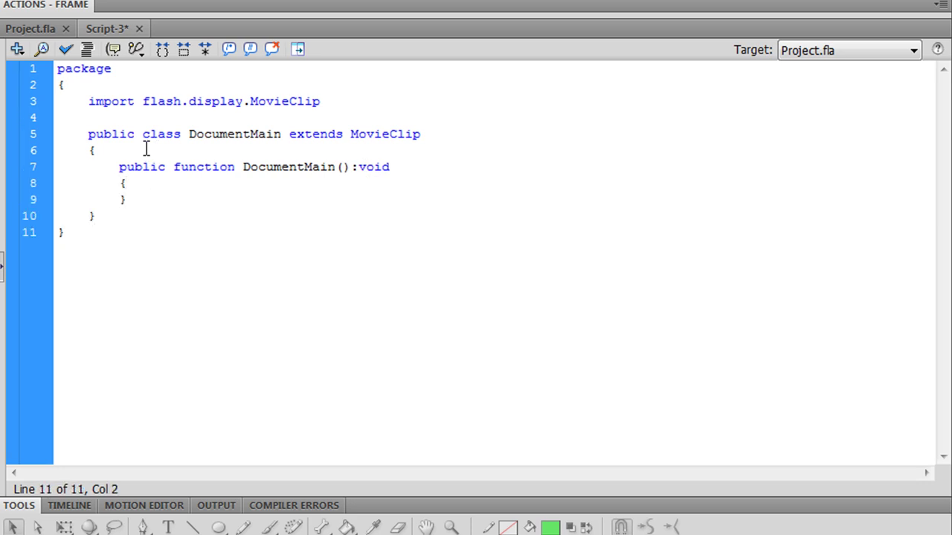
Add the comment "// assign default values" on a new line inside the DocumentMain constructor
key(Up)
key(Up)
key(Up)
key(Up)
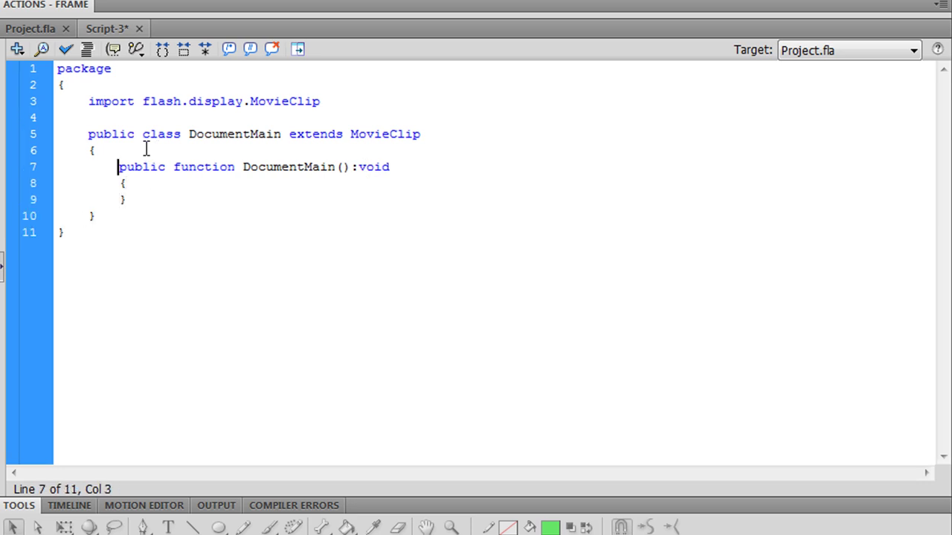
key(Up)
key(Up)
key(Down)
key(Down)
key(Down)
key(Right)
key(Return)
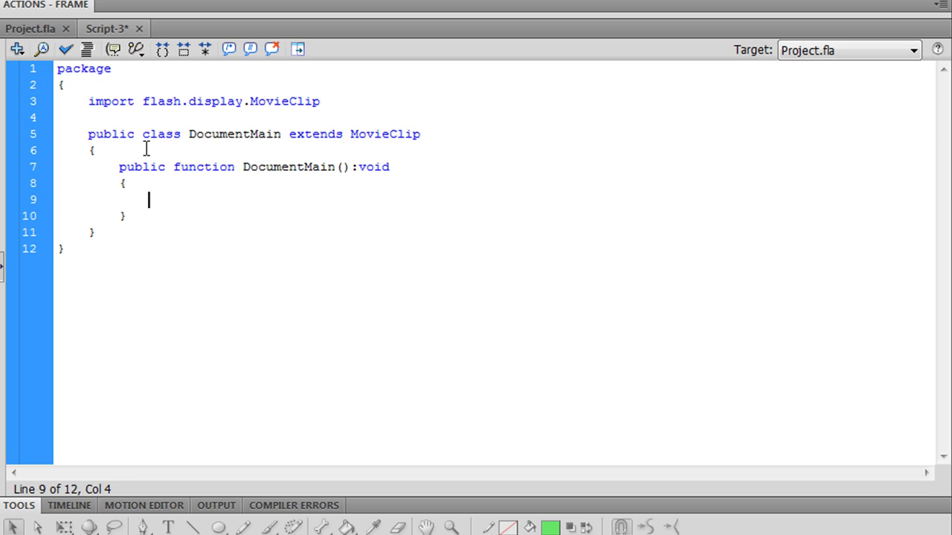
text(// assign default values)
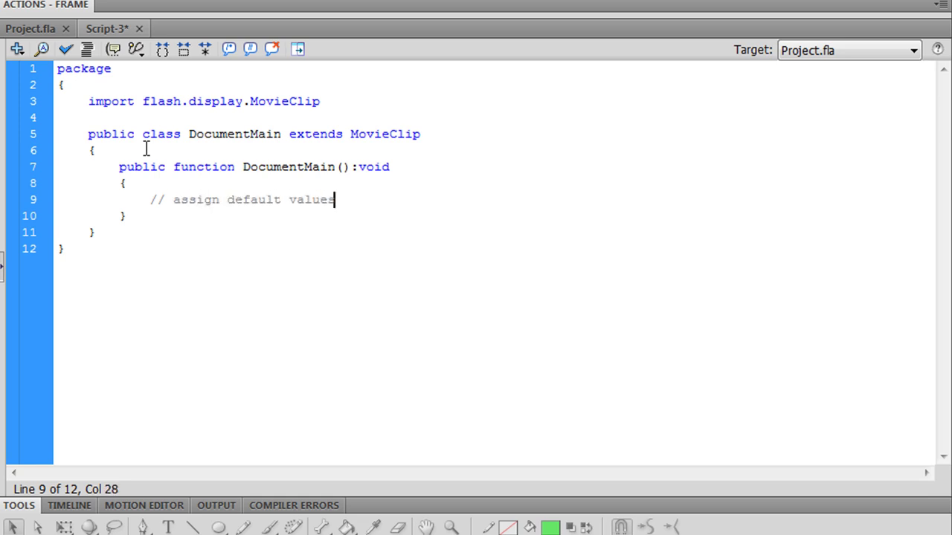
Add the comment "// set focus for keyboard input" after a blank line in the constructor, and start another comment with "// add"
key(Return)
key(Return)
text(// set)
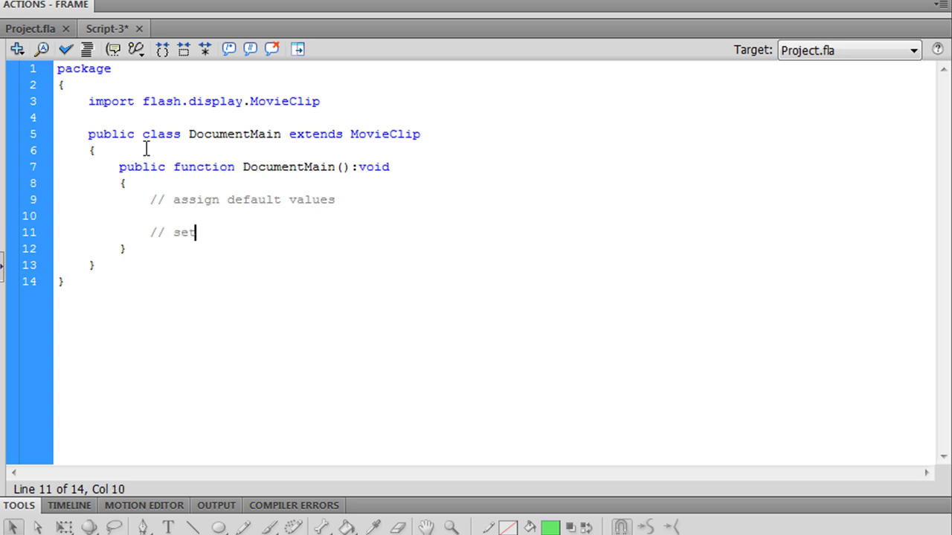
text( focus for )
text(keyboard inpu)
text(t)
key(Return)
text(// add)
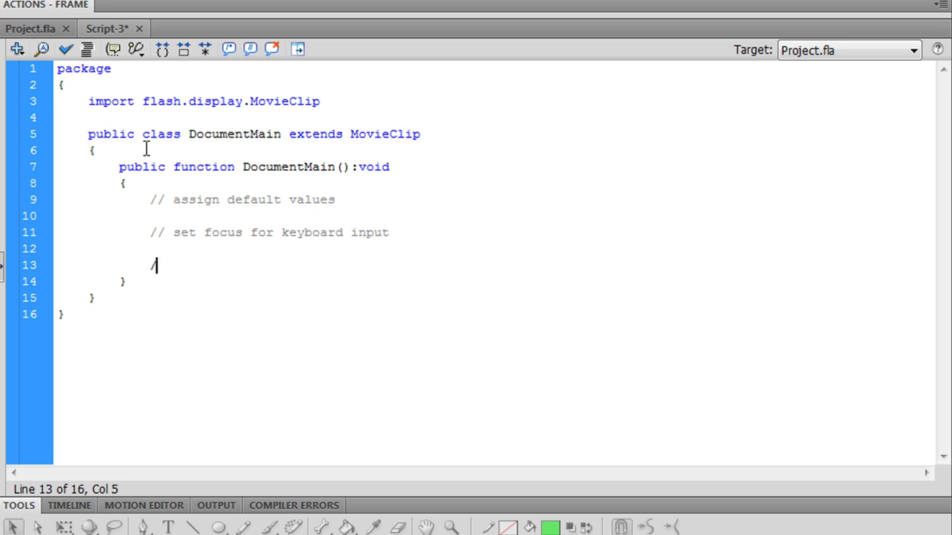